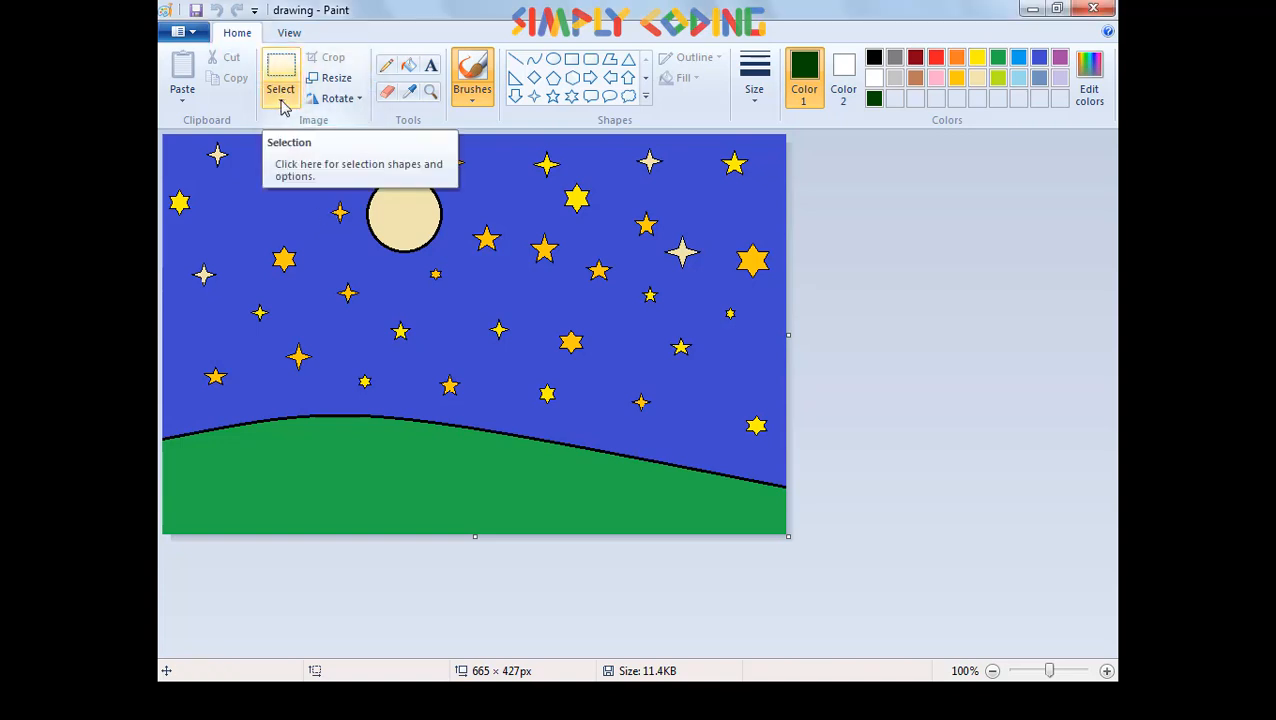
- Select the whole picture, paste a copy of it, move the copy toward the lower right, and undo it
{"action": "left_click", "coordinate": [281, 104]}
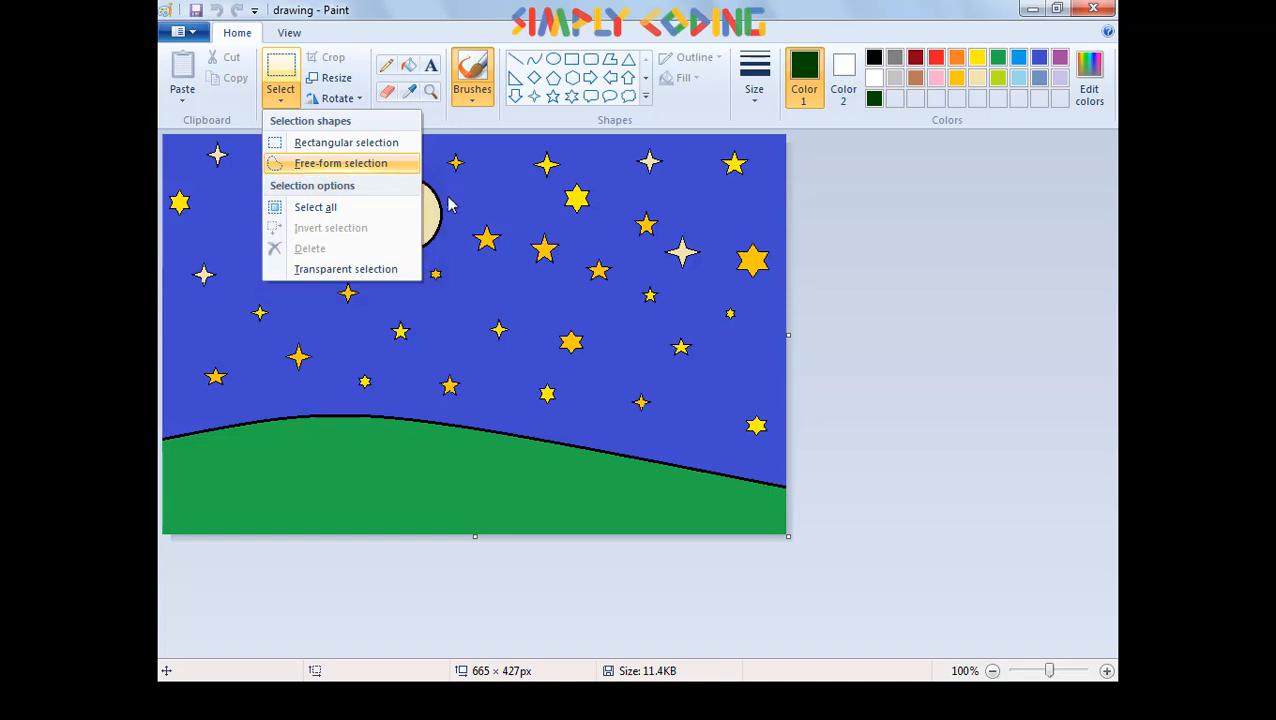
{"action": "left_click", "coordinate": [356, 212]}
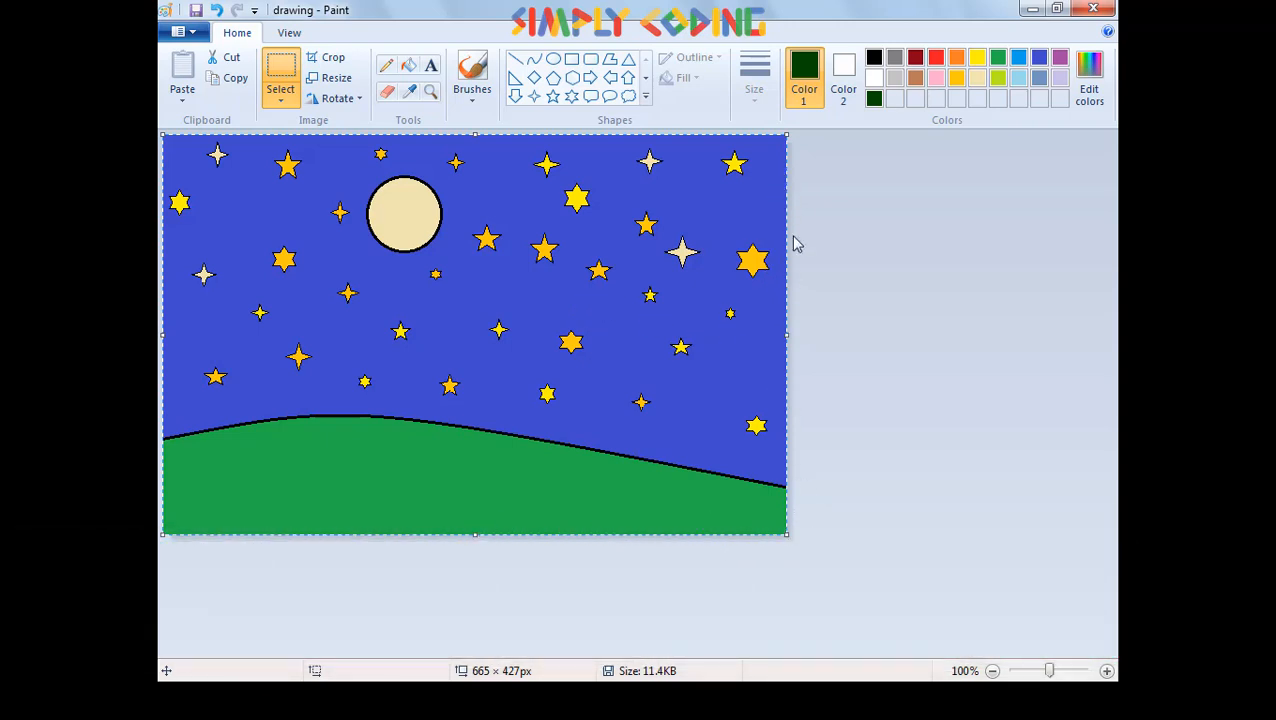
{"action": "right_click", "coordinate": [602, 281]}
{"action": "left_click", "coordinate": [637, 313]}
{"action": "right_click", "coordinate": [627, 319]}
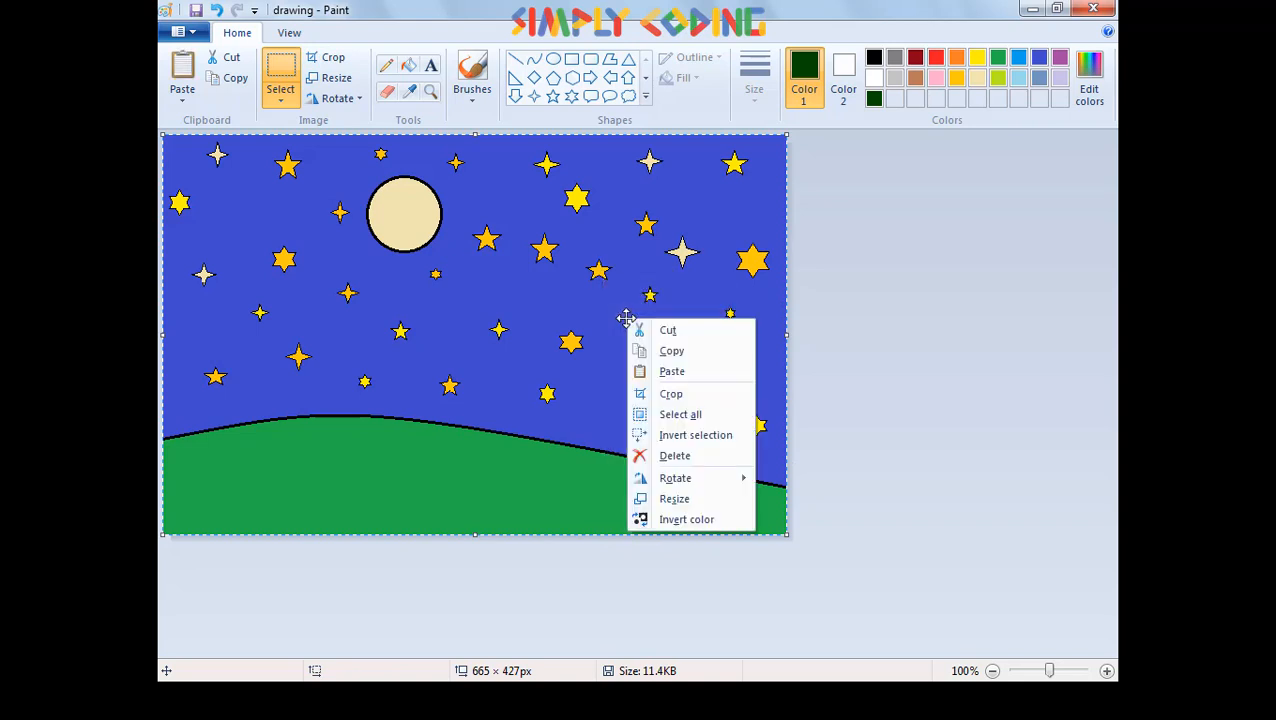
{"action": "left_click", "coordinate": [655, 367]}
{"action": "left_click_drag", "start_coordinate": [602, 319], "coordinate": [816, 481]}
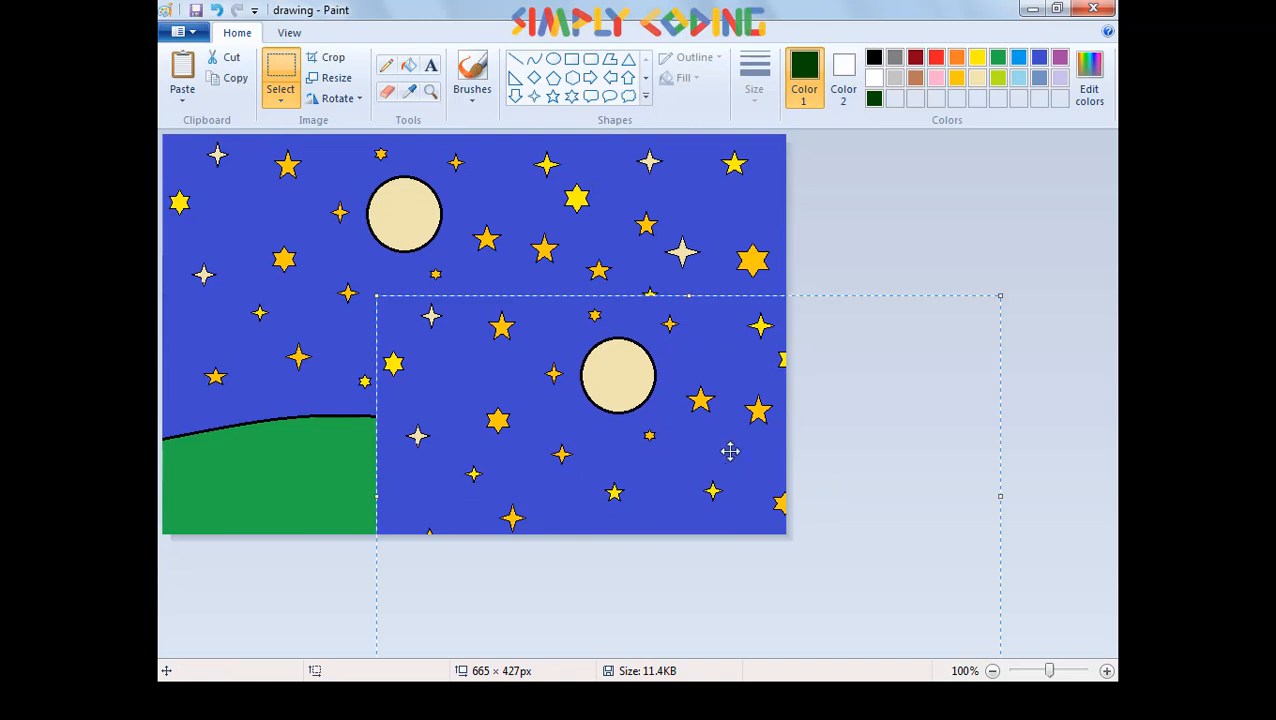
{"action": "left_click", "coordinate": [218, 11]}
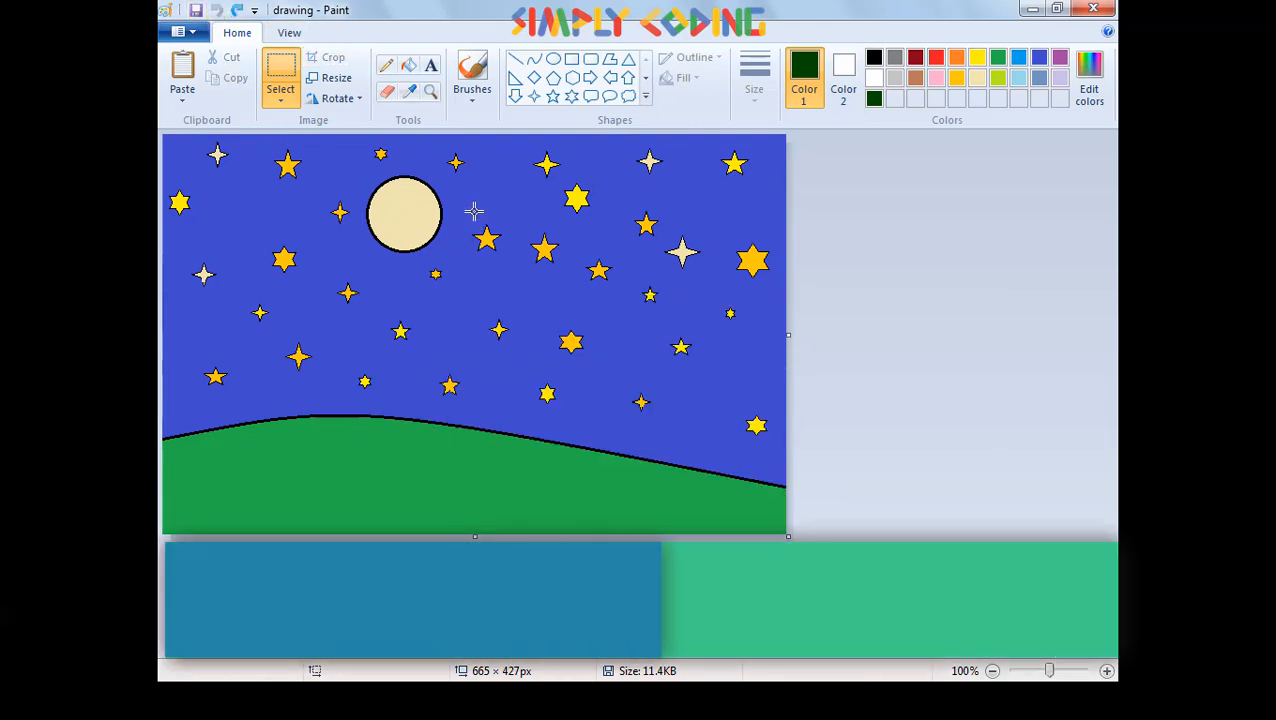
- Select an area of about 208 × 212 px beside the moon, invert the selection, move it toward the lower right, and undo
{"action": "left_click_drag", "start_coordinate": [474, 193], "coordinate": [669, 391]}
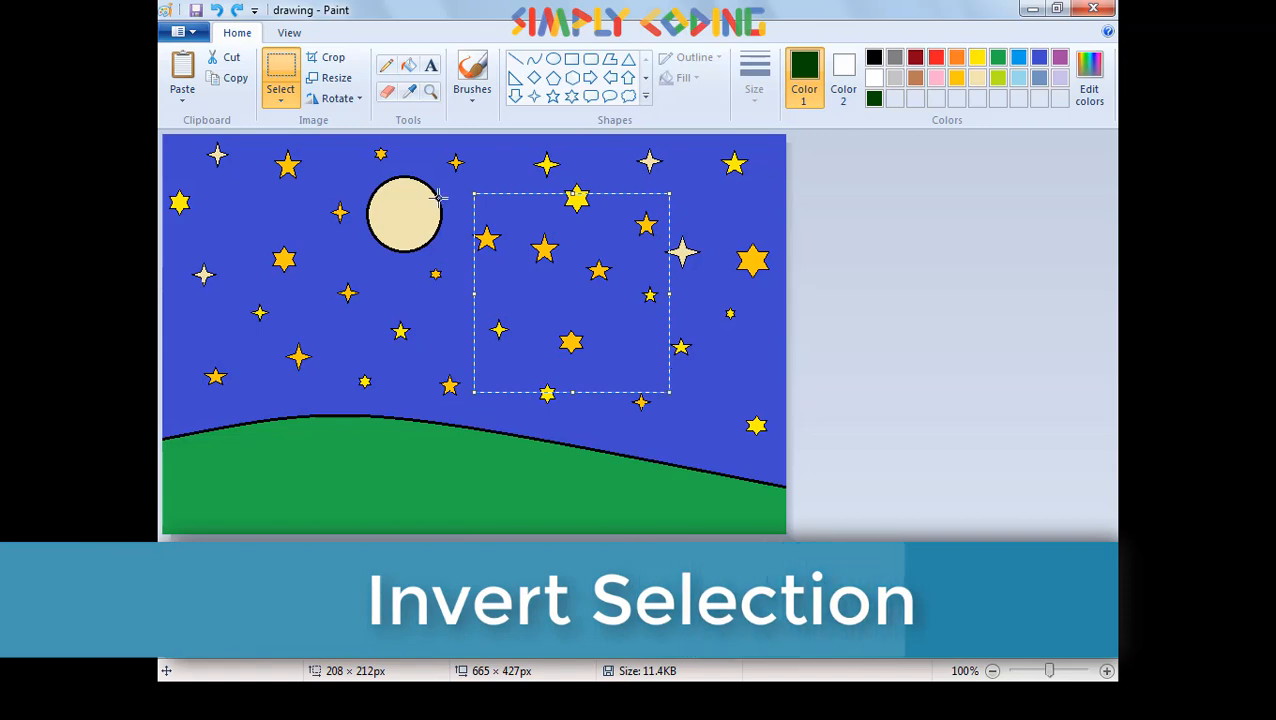
{"action": "left_click", "coordinate": [279, 92]}
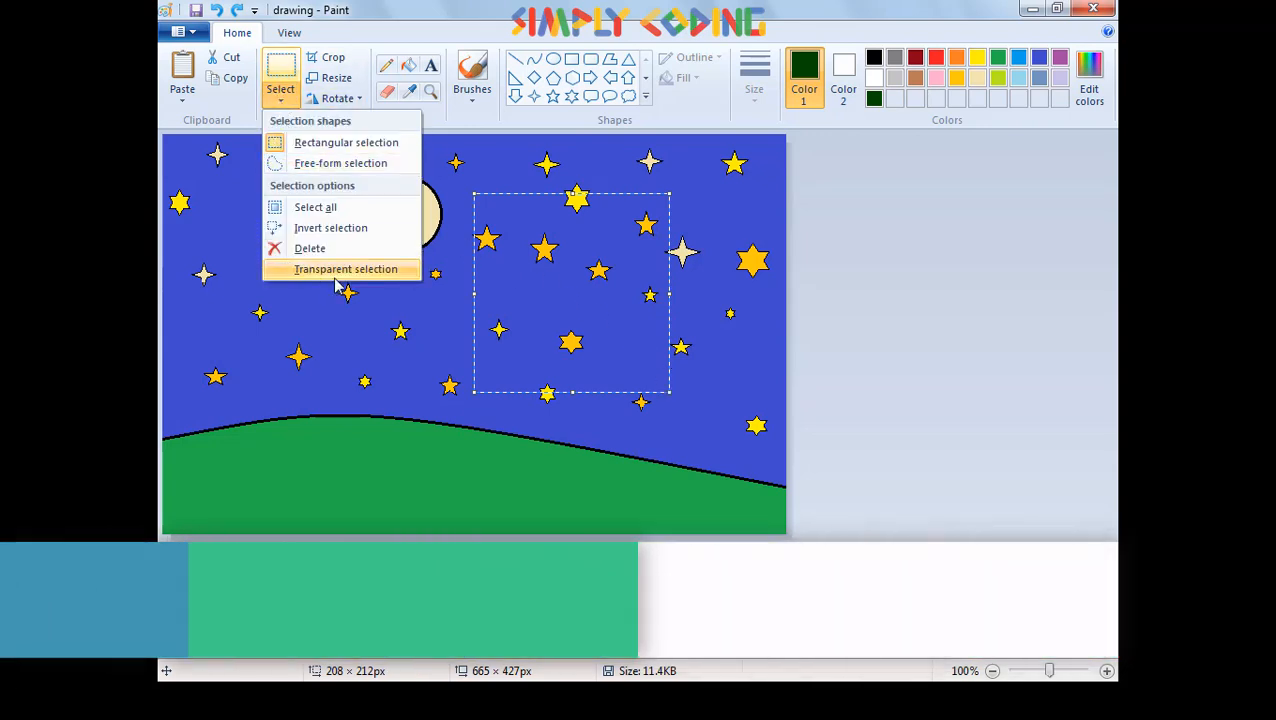
{"action": "left_click", "coordinate": [343, 230]}
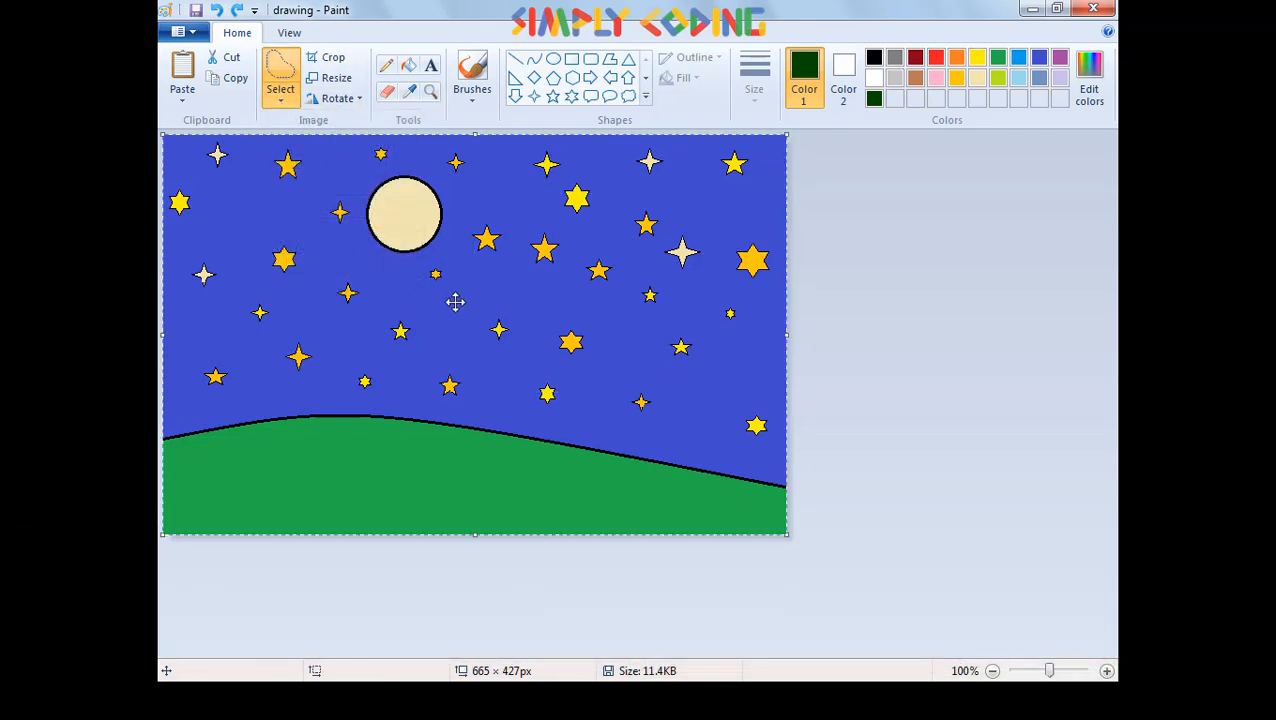
{"action": "left_click_drag", "start_coordinate": [459, 301], "coordinate": [668, 431]}
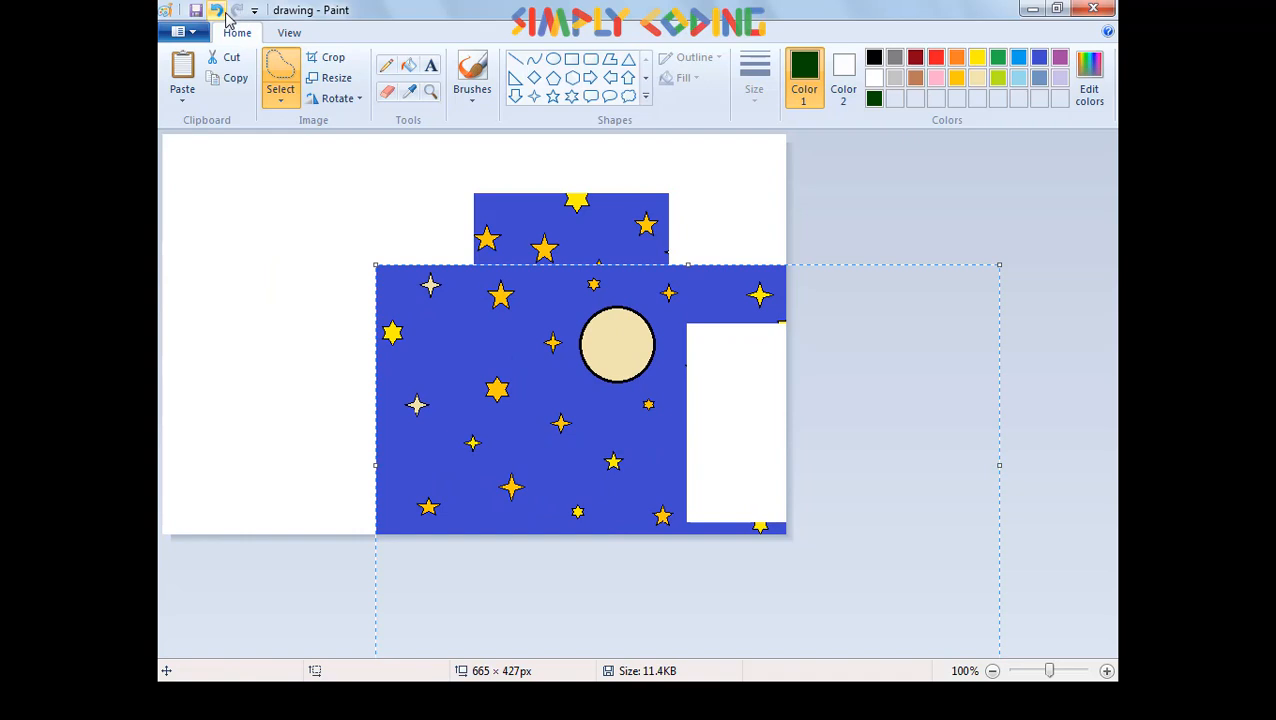
{"action": "left_click", "coordinate": [216, 10]}
- Select a rectangle of about 97 × 90 px around the moon, invert the selection, move it downward, and undo the move
{"action": "left_click", "coordinate": [281, 99]}
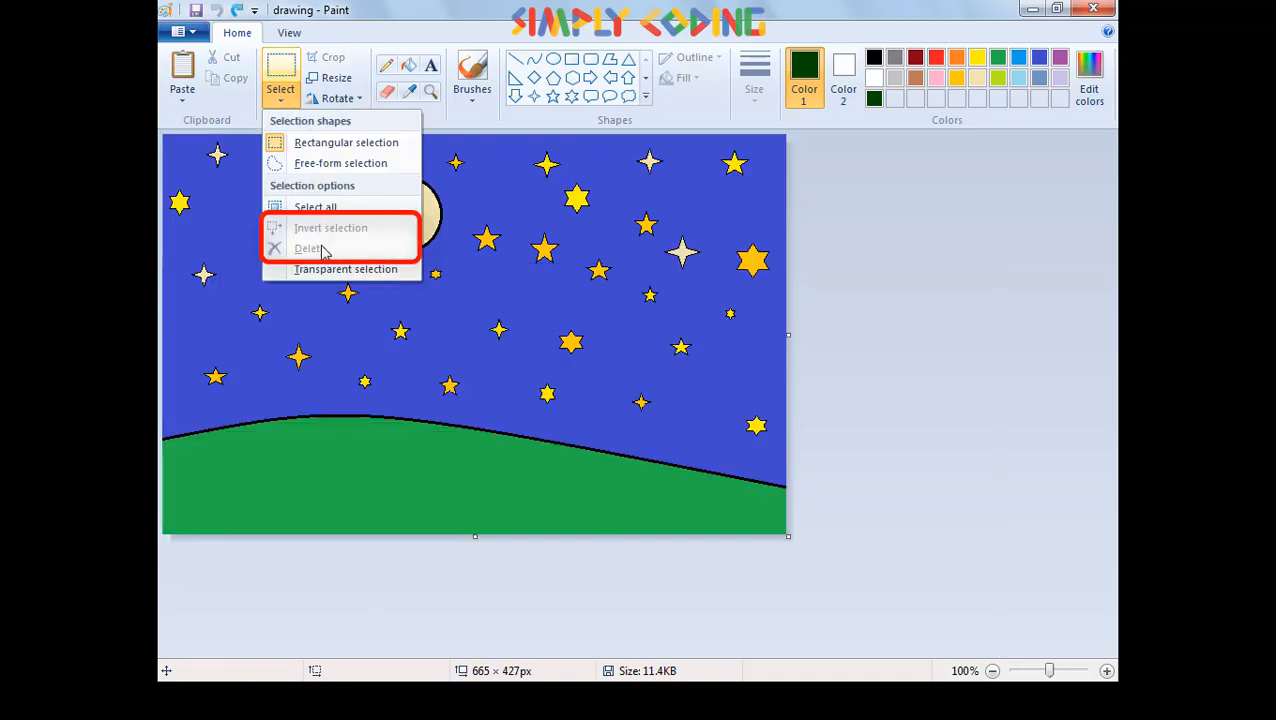
{"action": "left_click", "coordinate": [282, 103]}
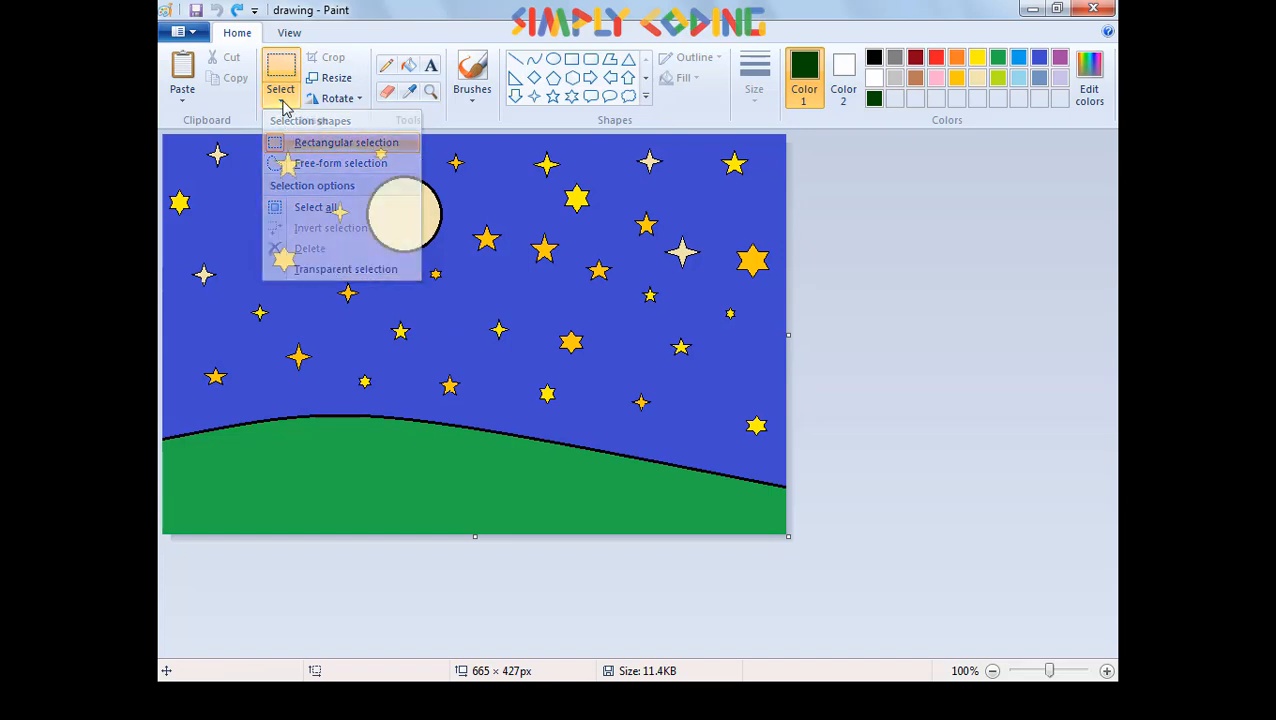
{"action": "left_click_drag", "start_coordinate": [361, 174], "coordinate": [451, 260]}
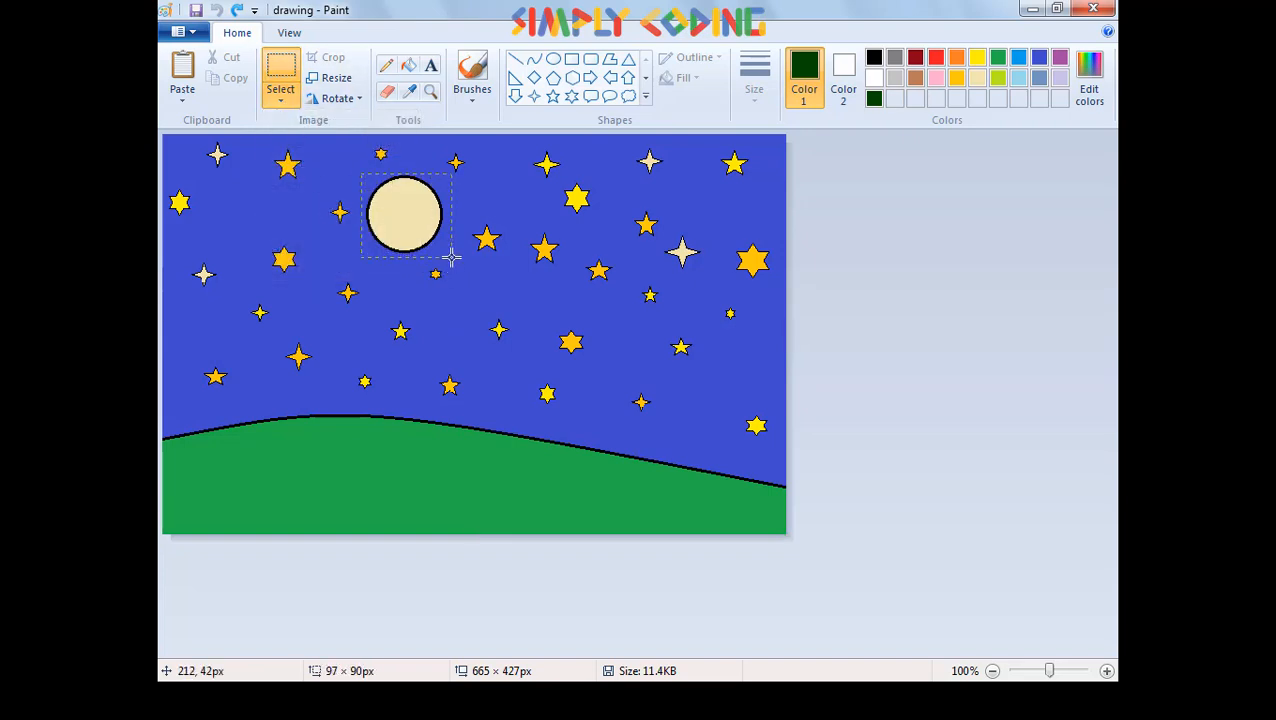
{"action": "left_click", "coordinate": [280, 100]}
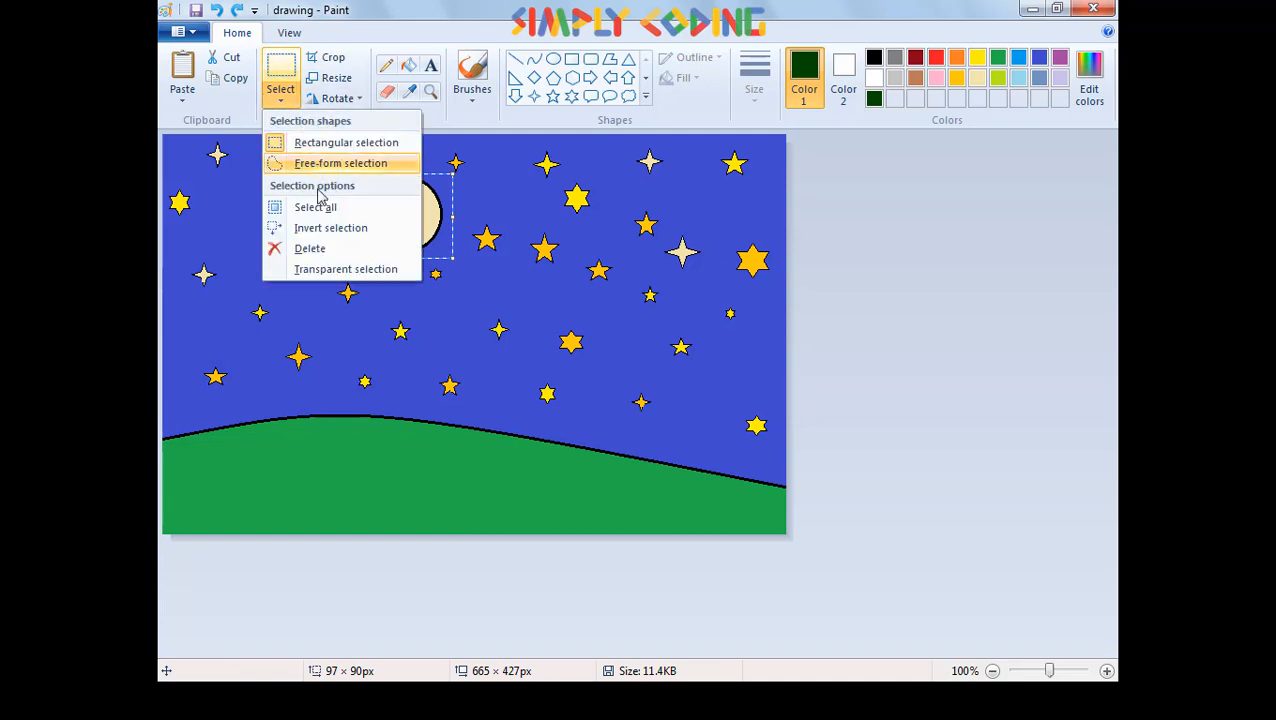
{"action": "left_click", "coordinate": [316, 228]}
{"action": "left_click_drag", "start_coordinate": [427, 307], "coordinate": [392, 483]}
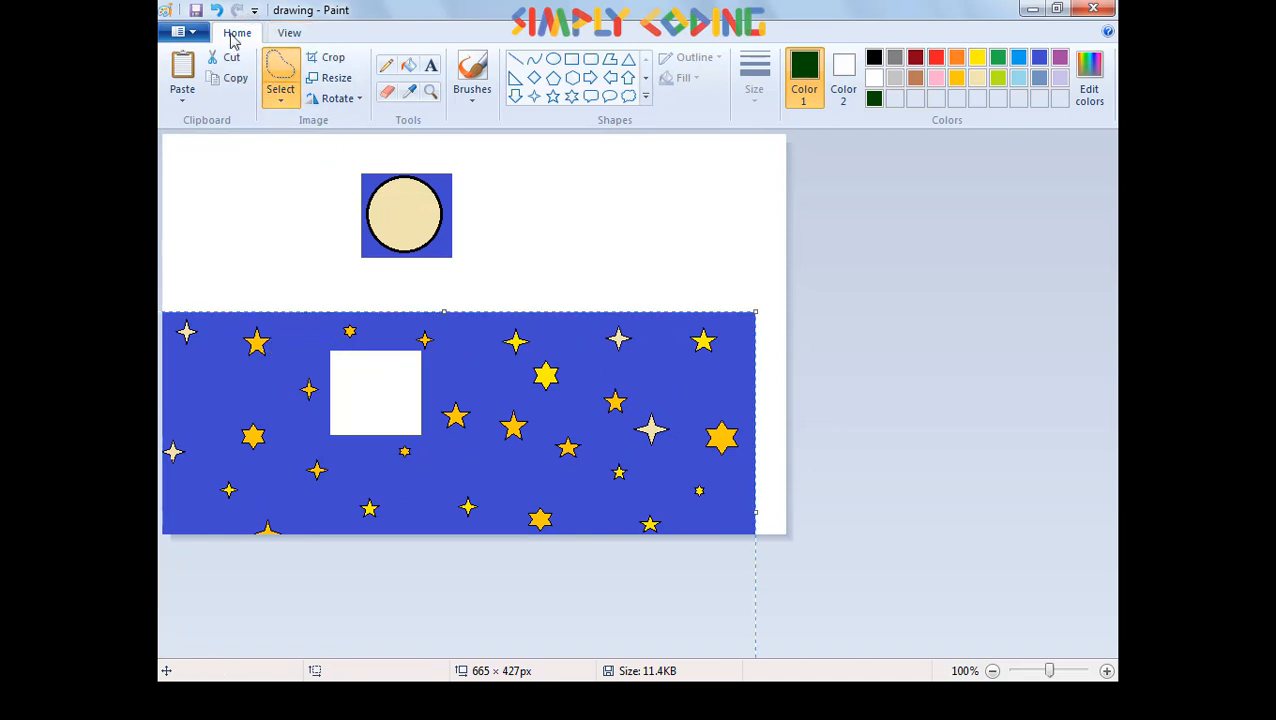
{"action": "left_click", "coordinate": [217, 17]}
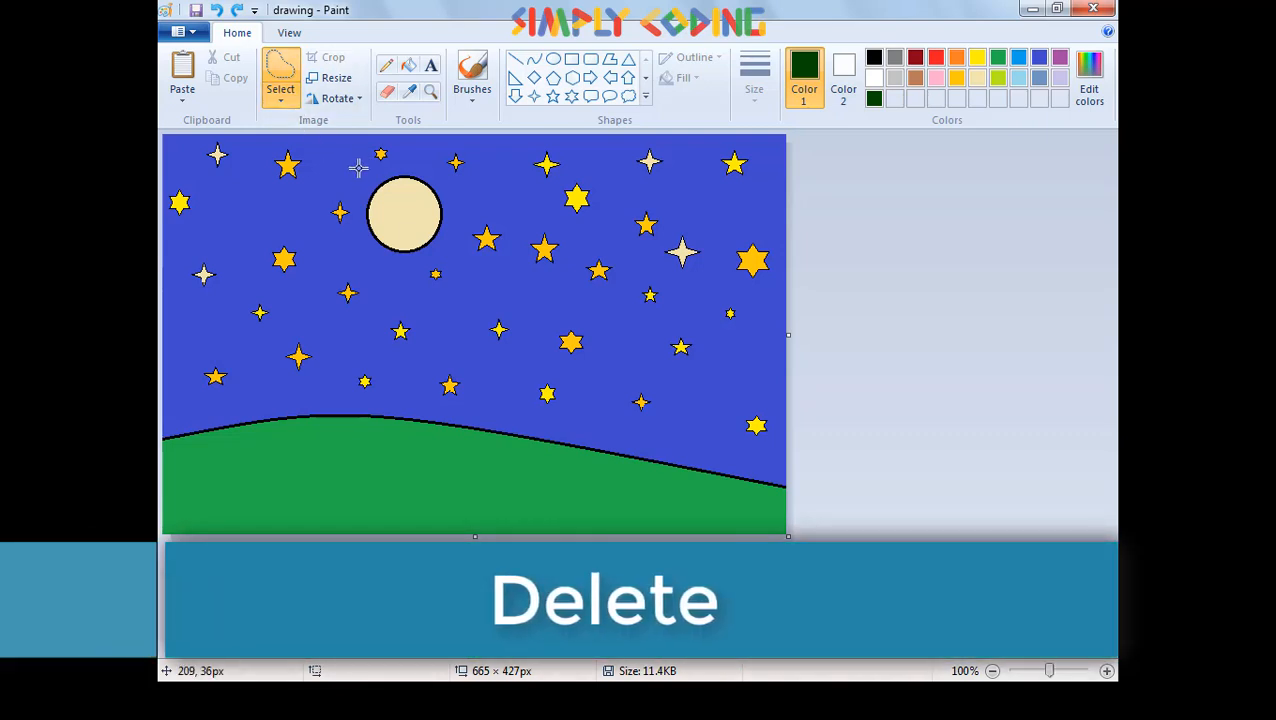
- Outline the moon with a free-form selection, delete the selected area, and undo the deletion
{"action": "mouse_move", "coordinate": [357, 168]}
{"action": "left_mouse_down"}
{"action": "mouse_move", "coordinate": [370, 226]}
{"action": "mouse_move", "coordinate": [409, 264]}
{"action": "mouse_move", "coordinate": [452, 257]}
{"action": "mouse_move", "coordinate": [474, 219]}
{"action": "mouse_move", "coordinate": [456, 190]}
{"action": "mouse_move", "coordinate": [352, 180]}
{"action": "left_mouse_up"}
{"action": "left_click", "coordinate": [283, 108]}
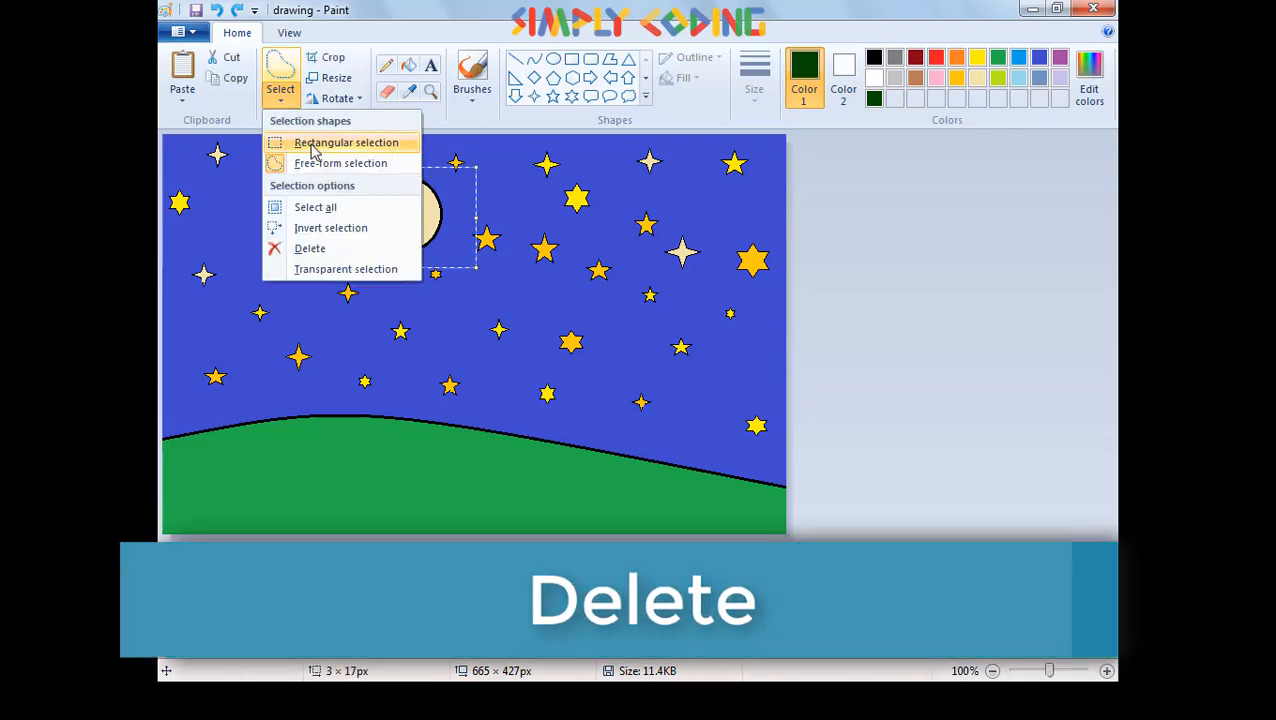
{"action": "left_click", "coordinate": [303, 250]}
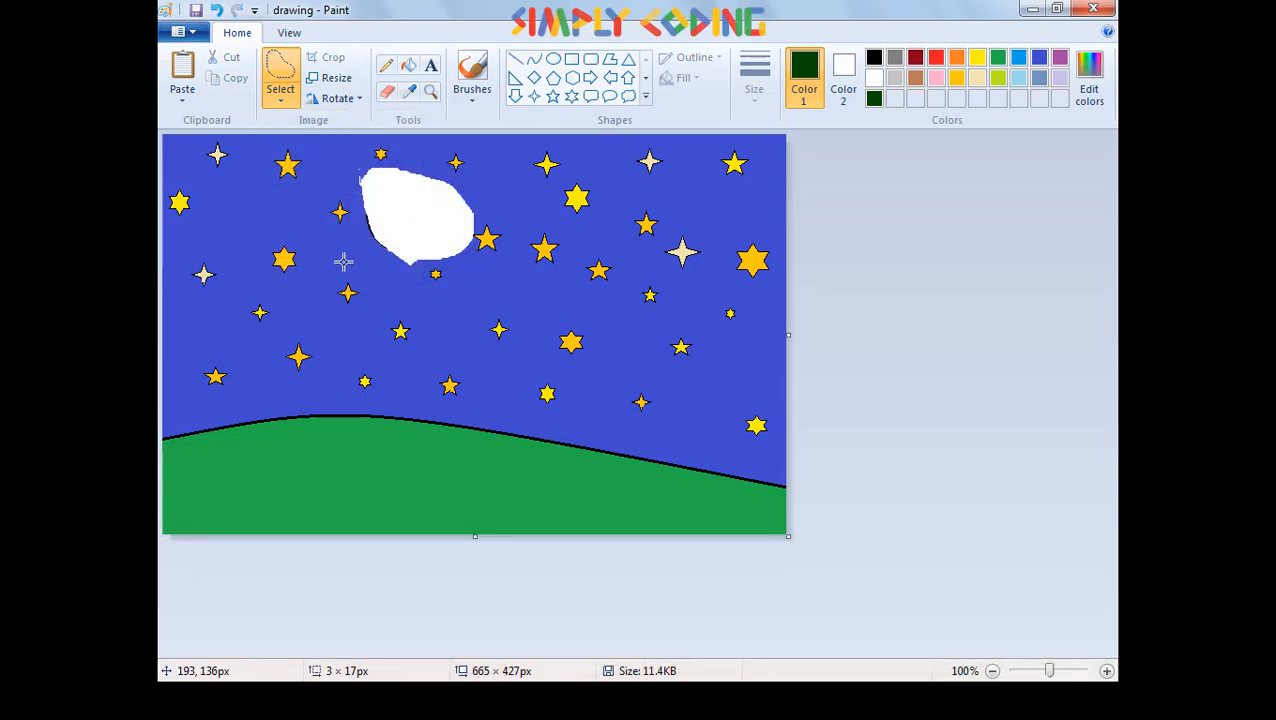
{"action": "left_click", "coordinate": [216, 11]}
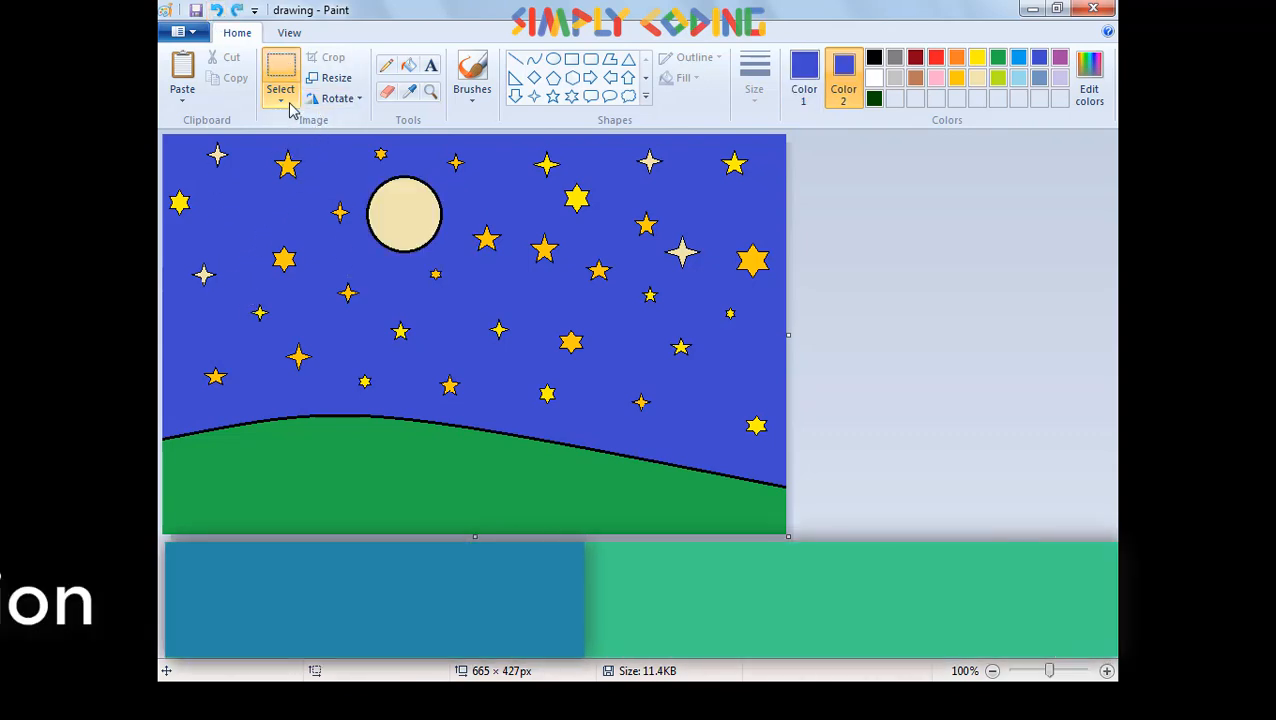
- With Transparent selection enabled, select the three orange stars beside the moon, about 171 × 82 px, and shift them slightly down
{"action": "left_click", "coordinate": [282, 106]}
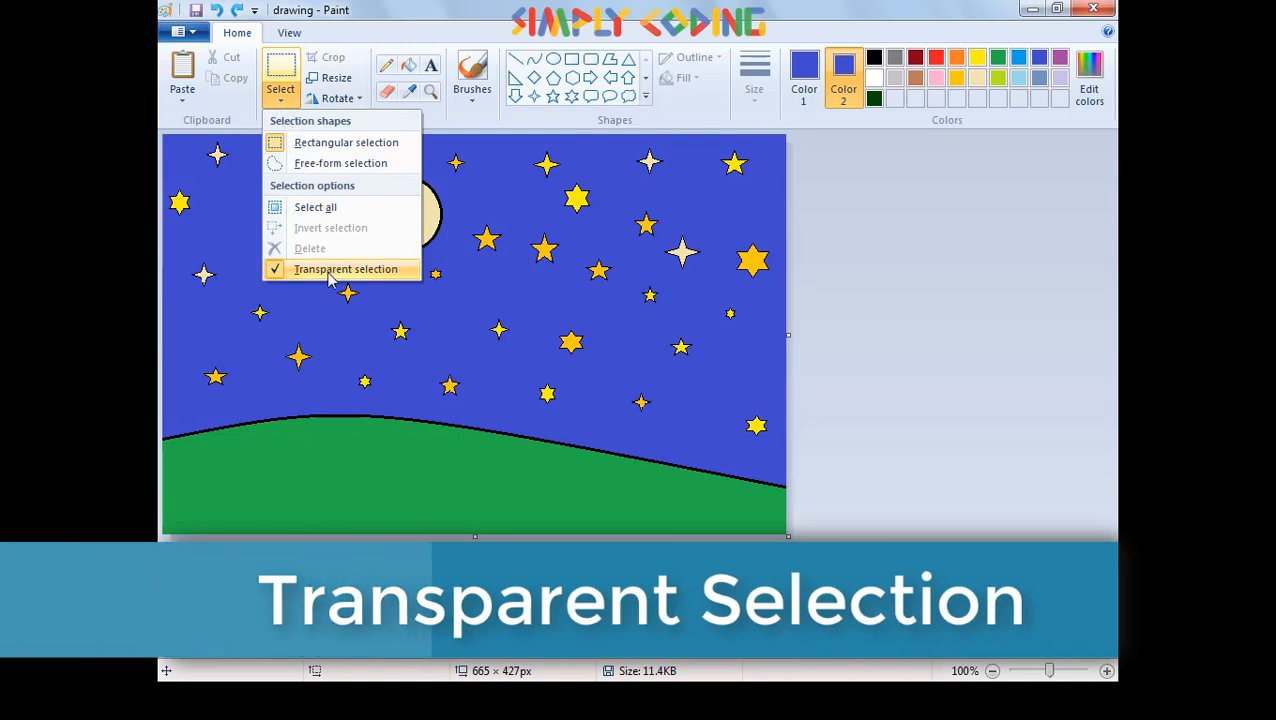
{"action": "left_click", "coordinate": [280, 272]}
{"action": "left_click", "coordinate": [280, 100]}
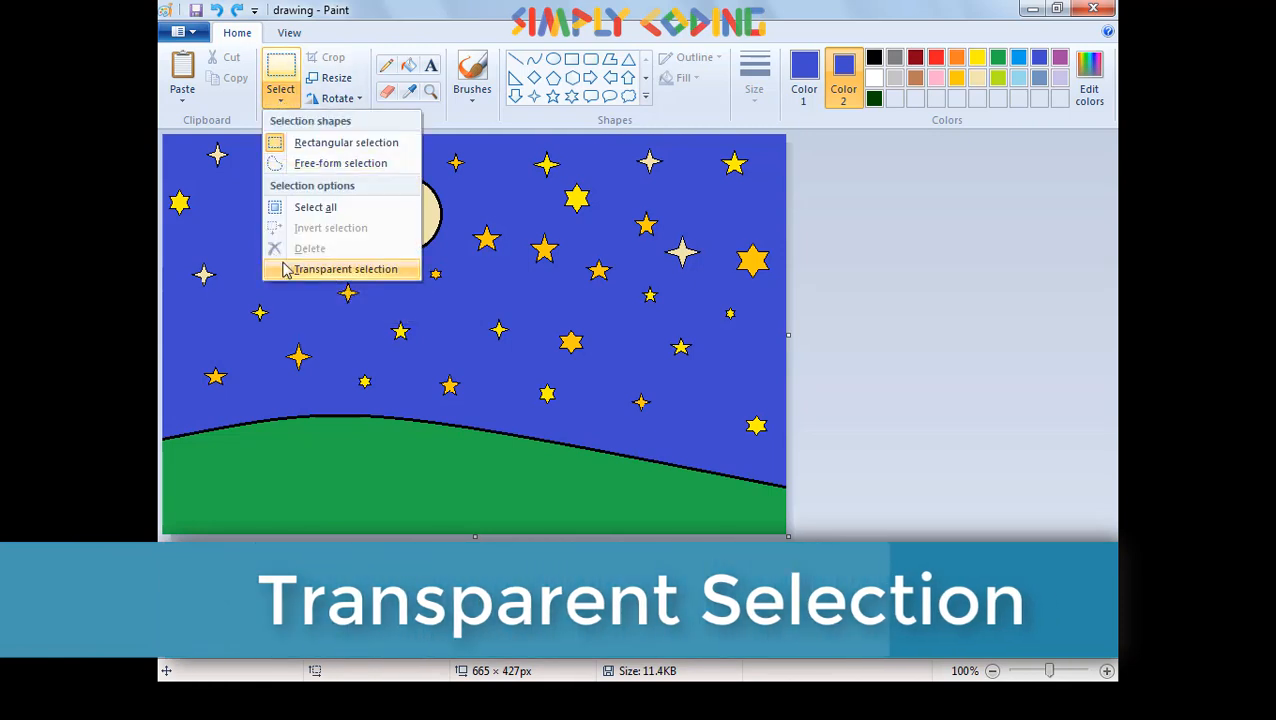
{"action": "left_click", "coordinate": [310, 270]}
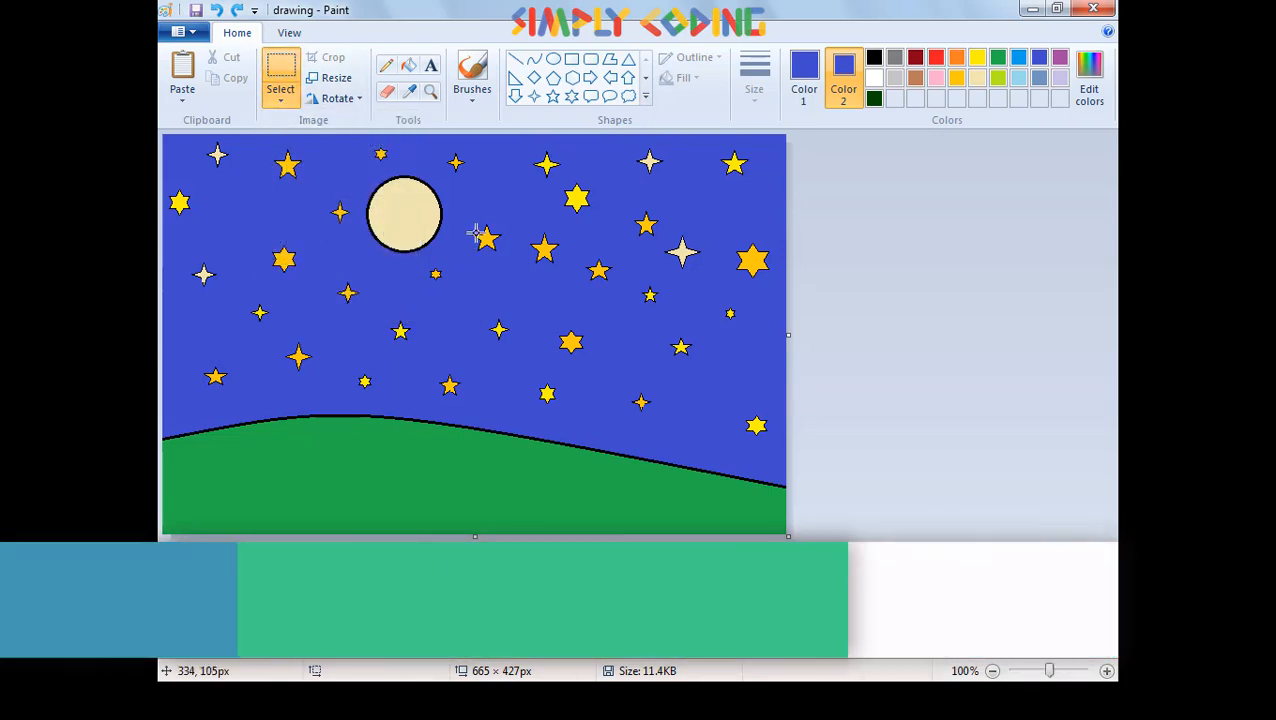
{"action": "left_click_drag", "start_coordinate": [467, 225], "coordinate": [581, 273]}
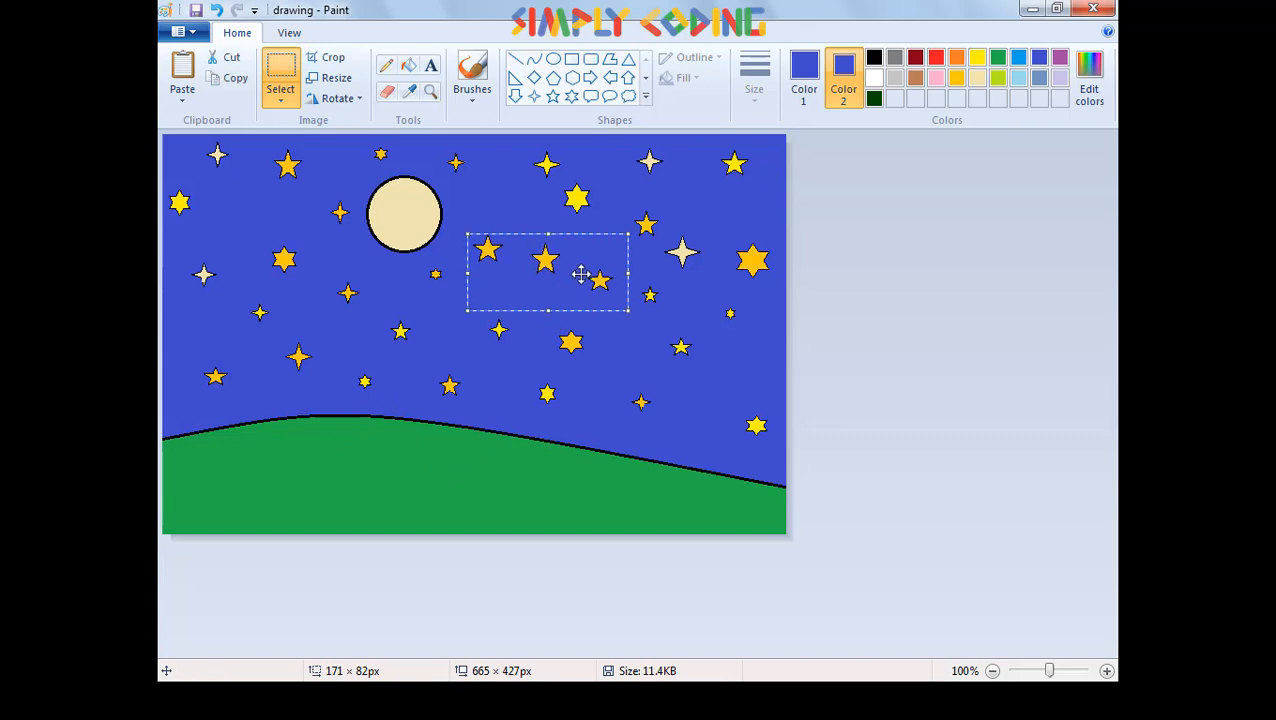
- Copy and paste the three selected stars, move the transparent copy toward the middle of the sky, and undo it
{"action": "right_click", "coordinate": [513, 263]}
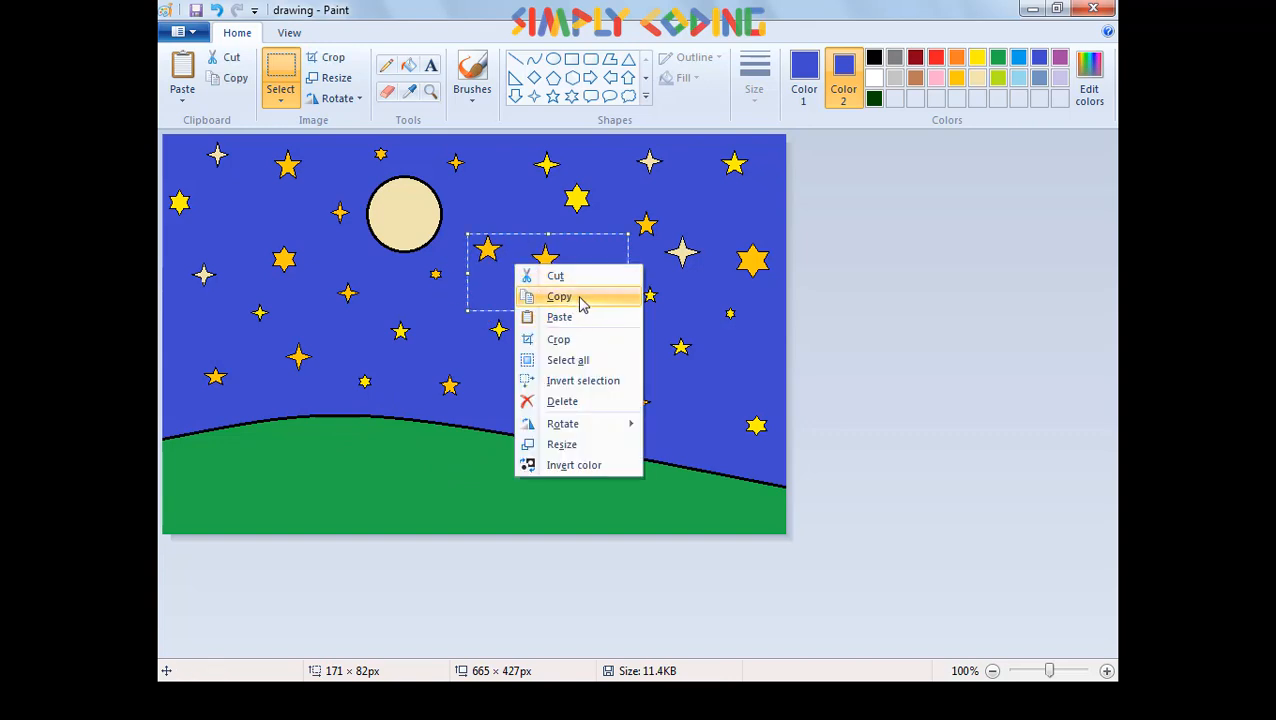
{"action": "right_click", "coordinate": [541, 292]}
{"action": "left_click", "coordinate": [585, 345]}
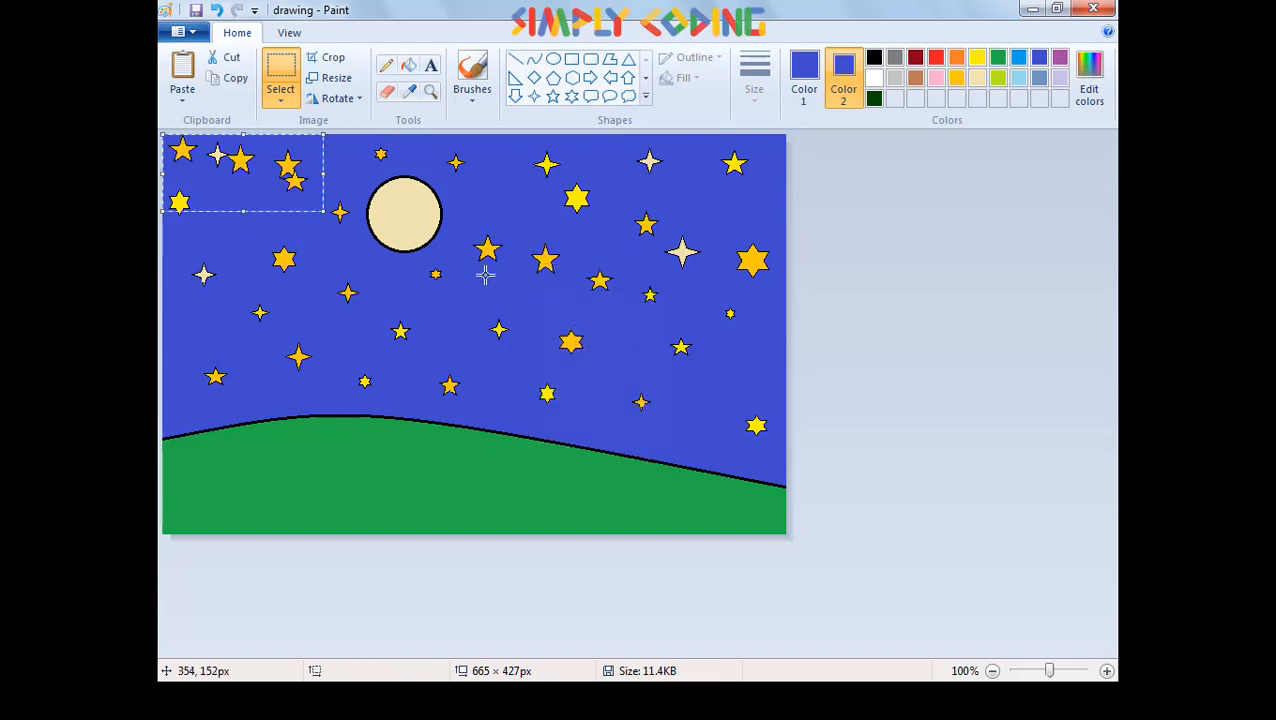
{"action": "left_click_drag", "start_coordinate": [252, 170], "coordinate": [572, 316]}
{"action": "left_click", "coordinate": [216, 10]}
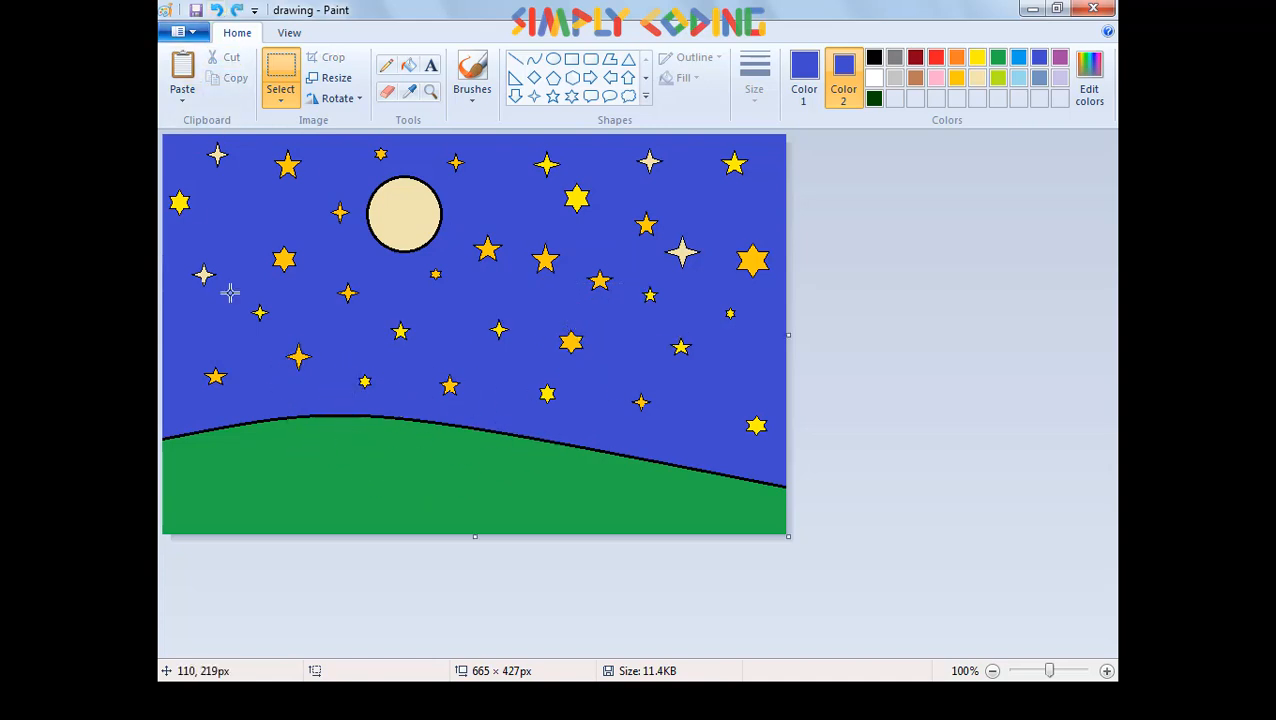
- Turn off Transparent selection and select a rectangular area around the stars beside the moon
{"action": "left_click", "coordinate": [280, 97]}
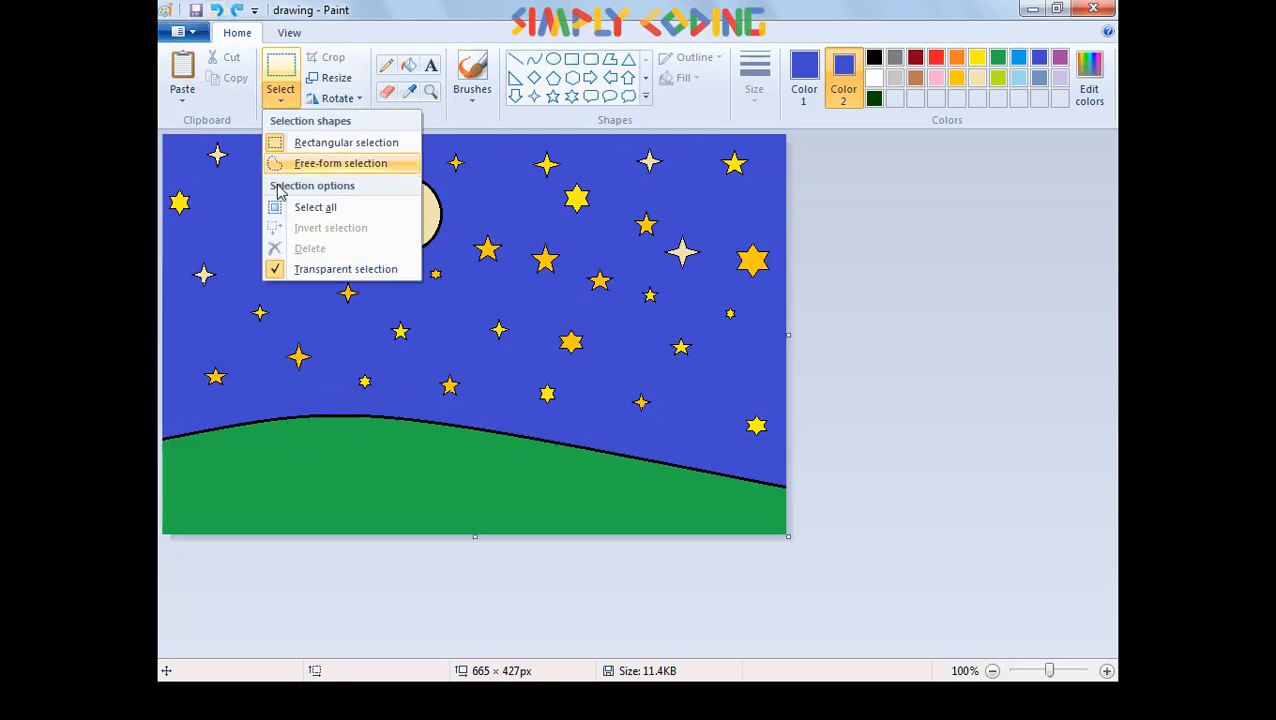
{"action": "left_click", "coordinate": [330, 271]}
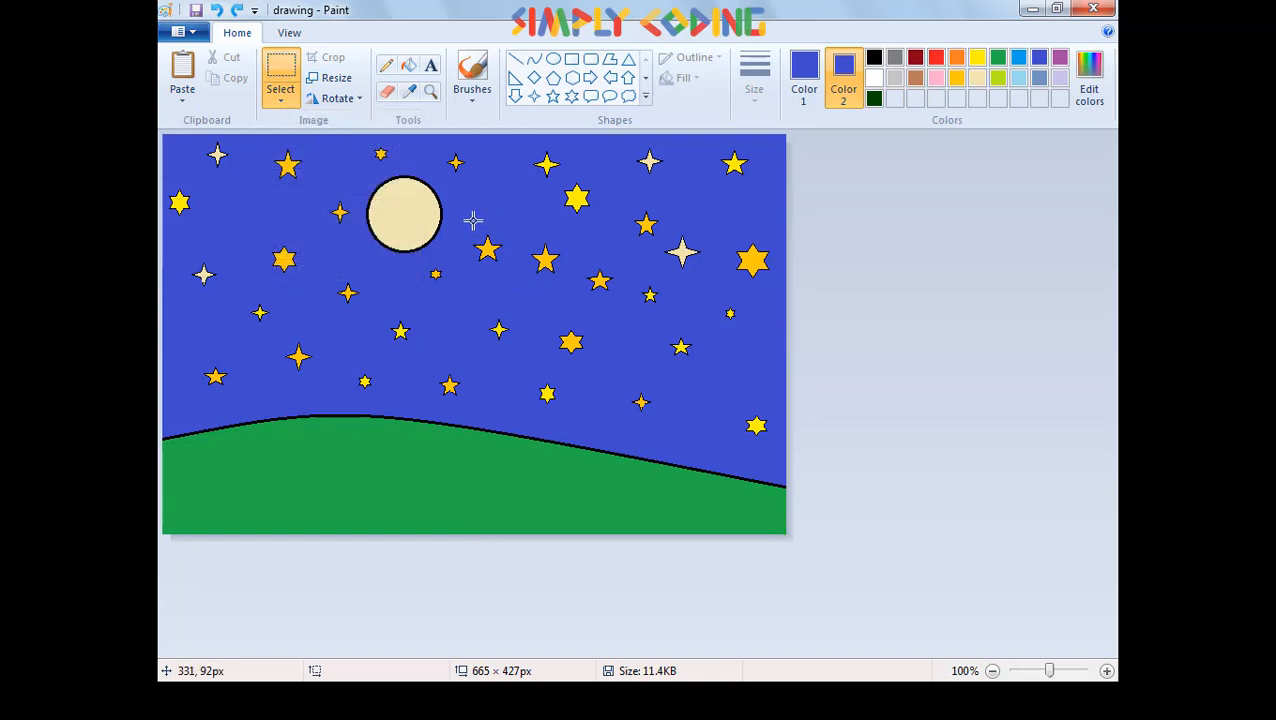
{"action": "left_click_drag", "start_coordinate": [466, 214], "coordinate": [526, 298]}
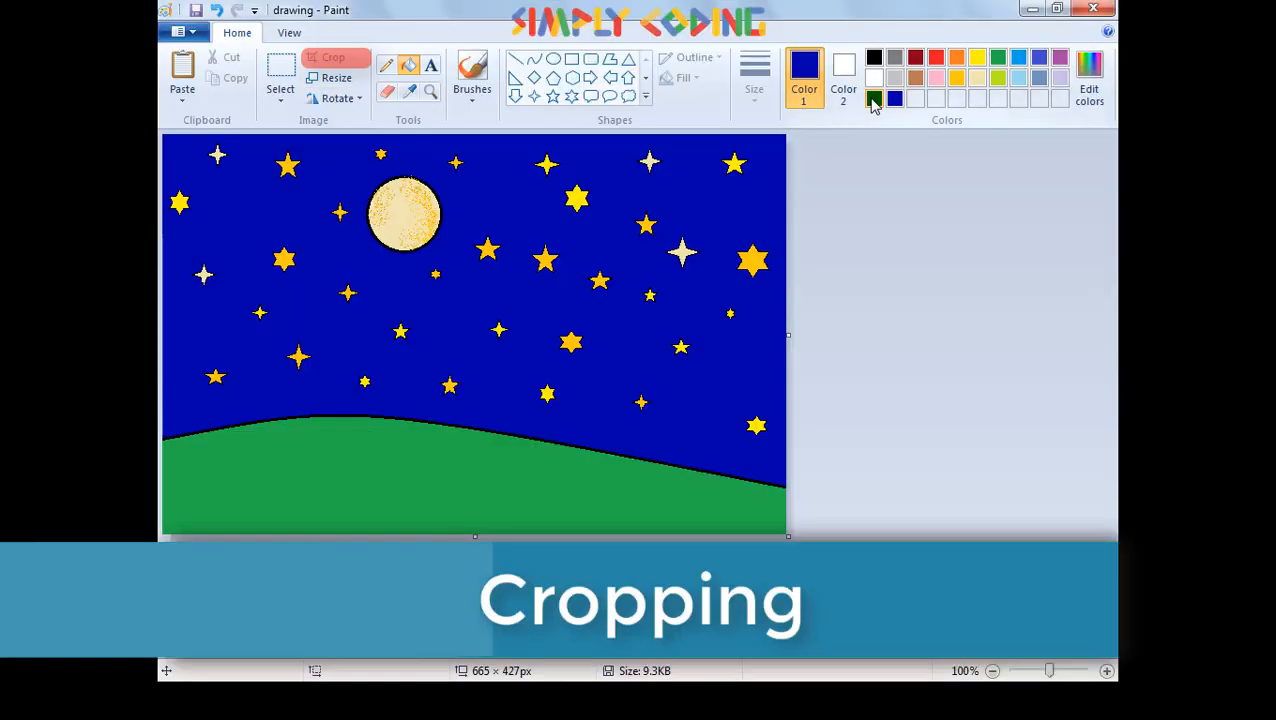
- Fill the hill with the custom dark green colour
{"action": "left_click", "coordinate": [874, 98]}
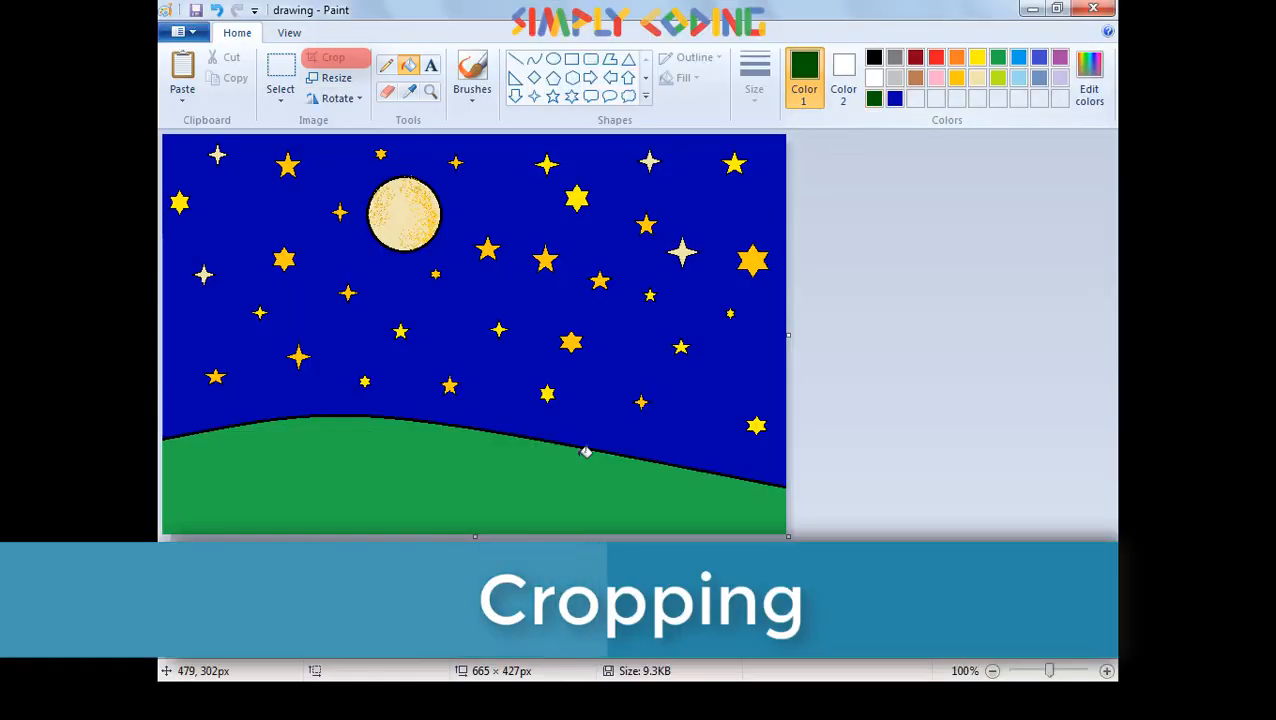
{"action": "left_click", "coordinate": [545, 480]}
- Crop the picture to a rectangle of about 103 × 134 px overlapping the moon's lower part, and undo the crop
{"action": "left_click", "coordinate": [280, 75]}
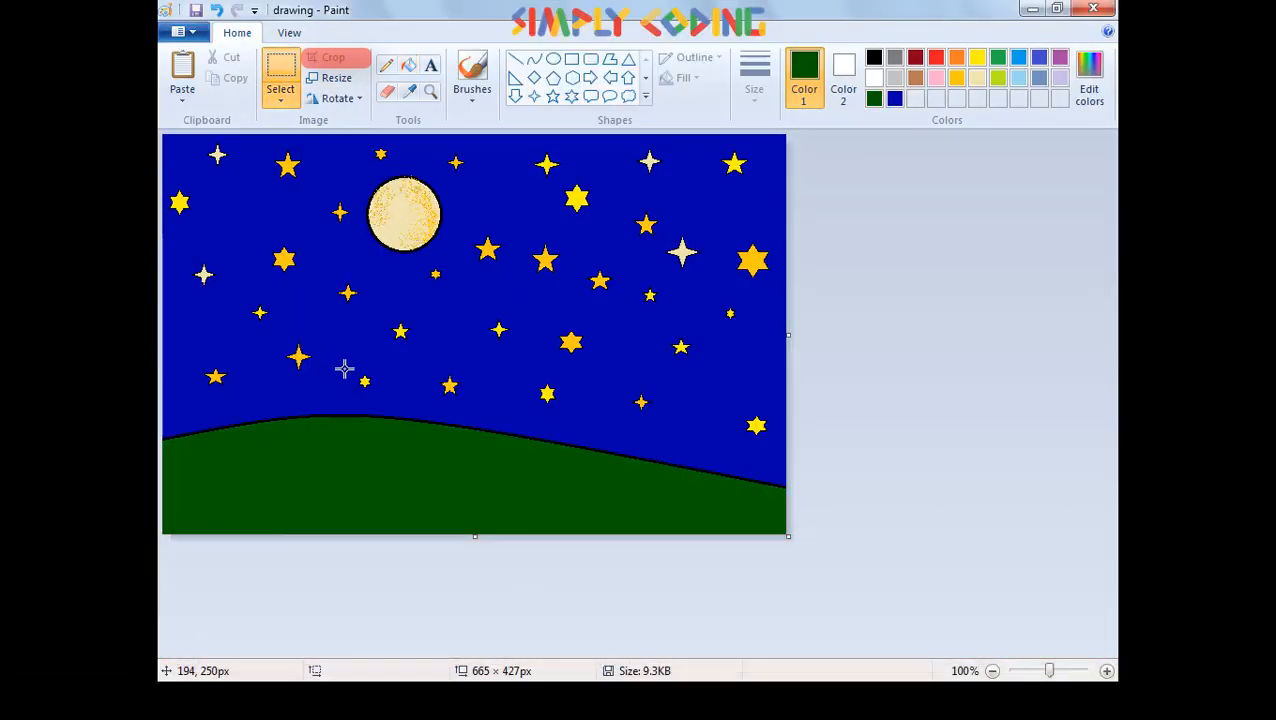
{"action": "left_click_drag", "start_coordinate": [501, 198], "coordinate": [404, 322]}
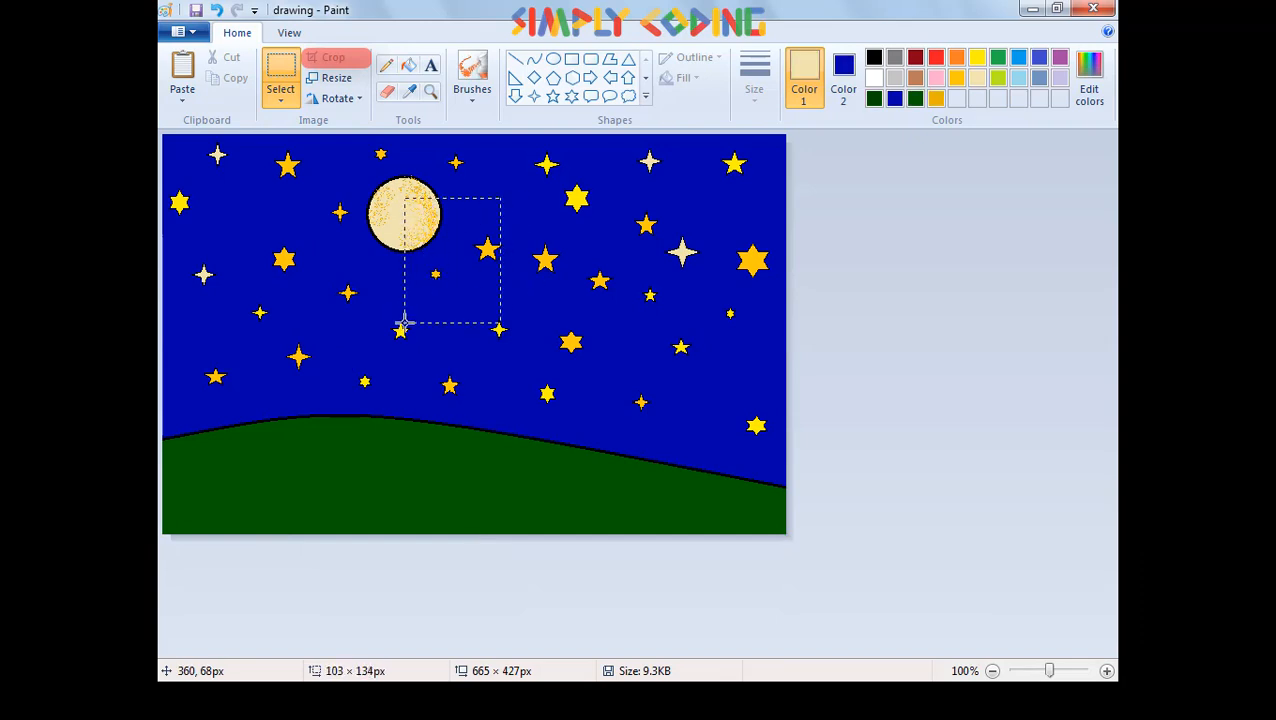
{"action": "left_click", "coordinate": [332, 57]}
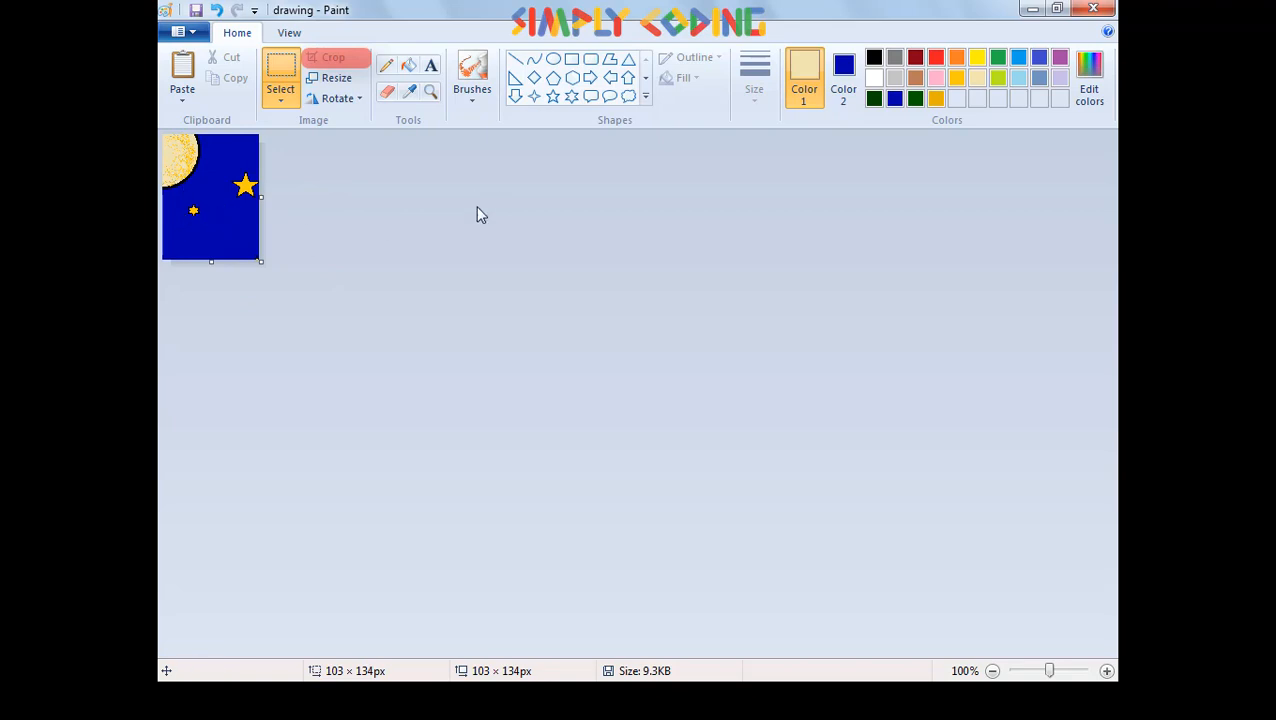
{"action": "left_click", "coordinate": [213, 11]}
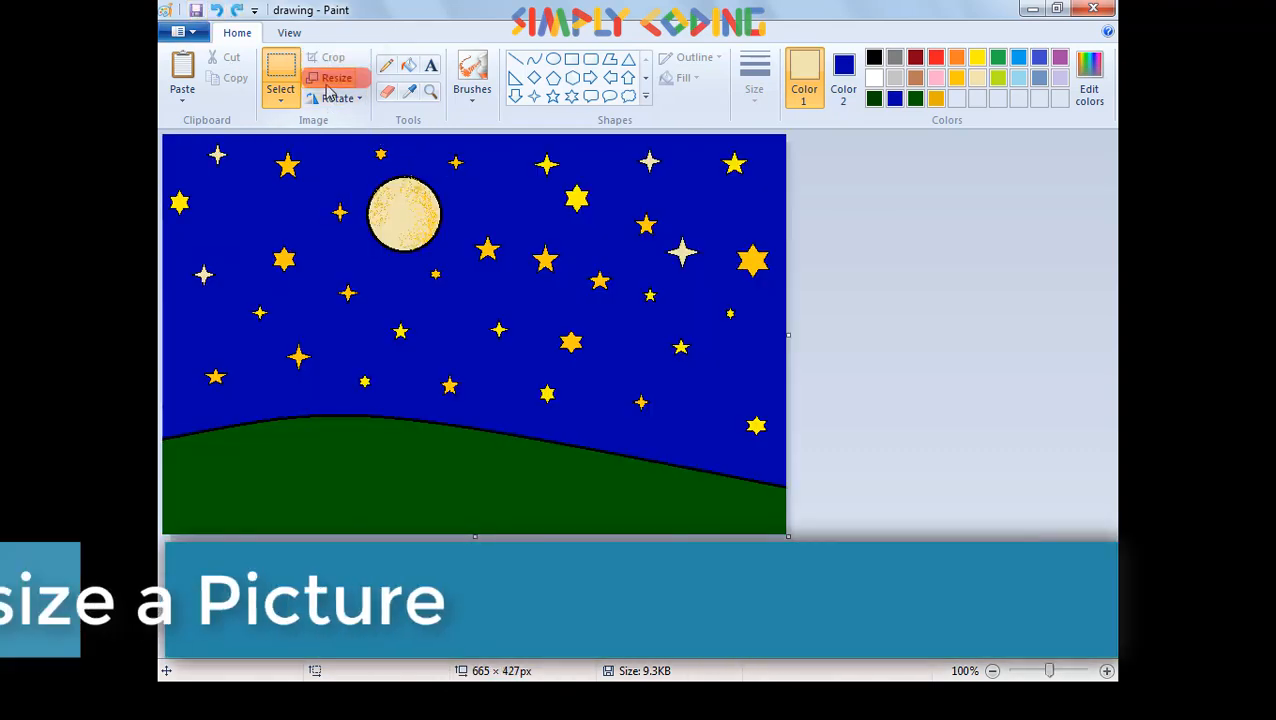
- Open the Resize and Skew settings for the picture and cancel without changing anything
{"action": "left_click", "coordinate": [327, 87]}
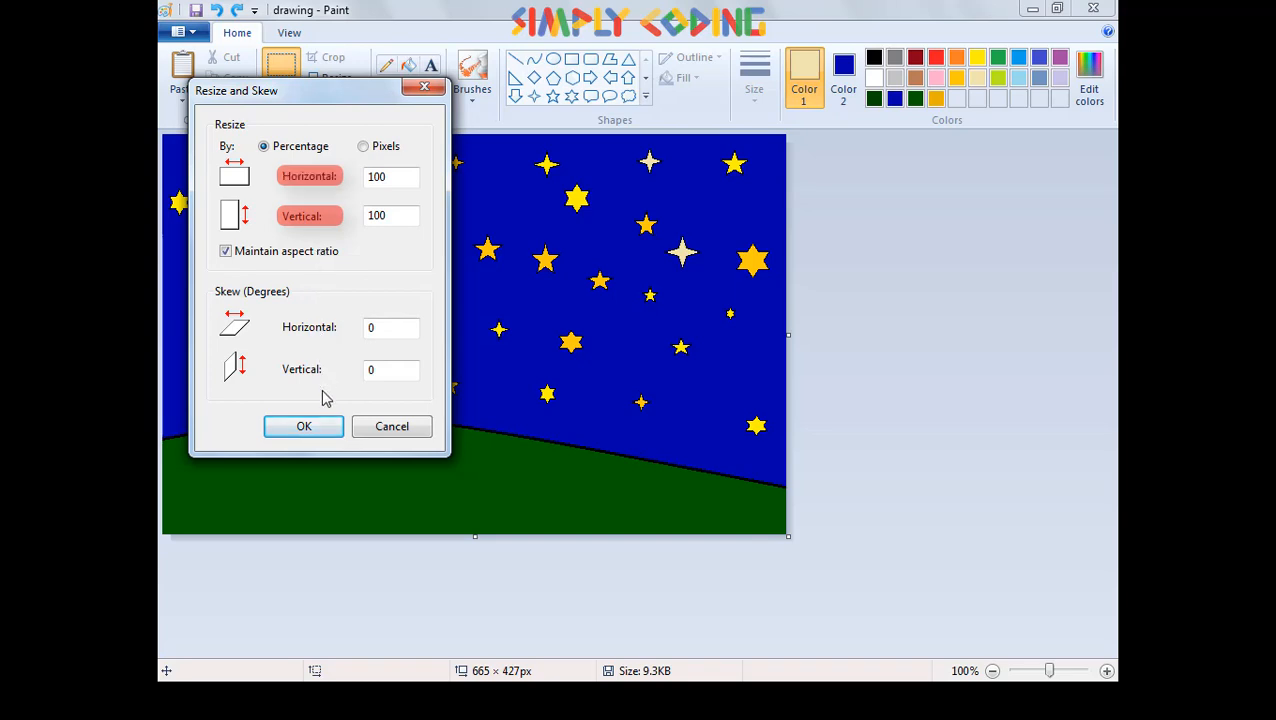
{"action": "left_click", "coordinate": [392, 427]}
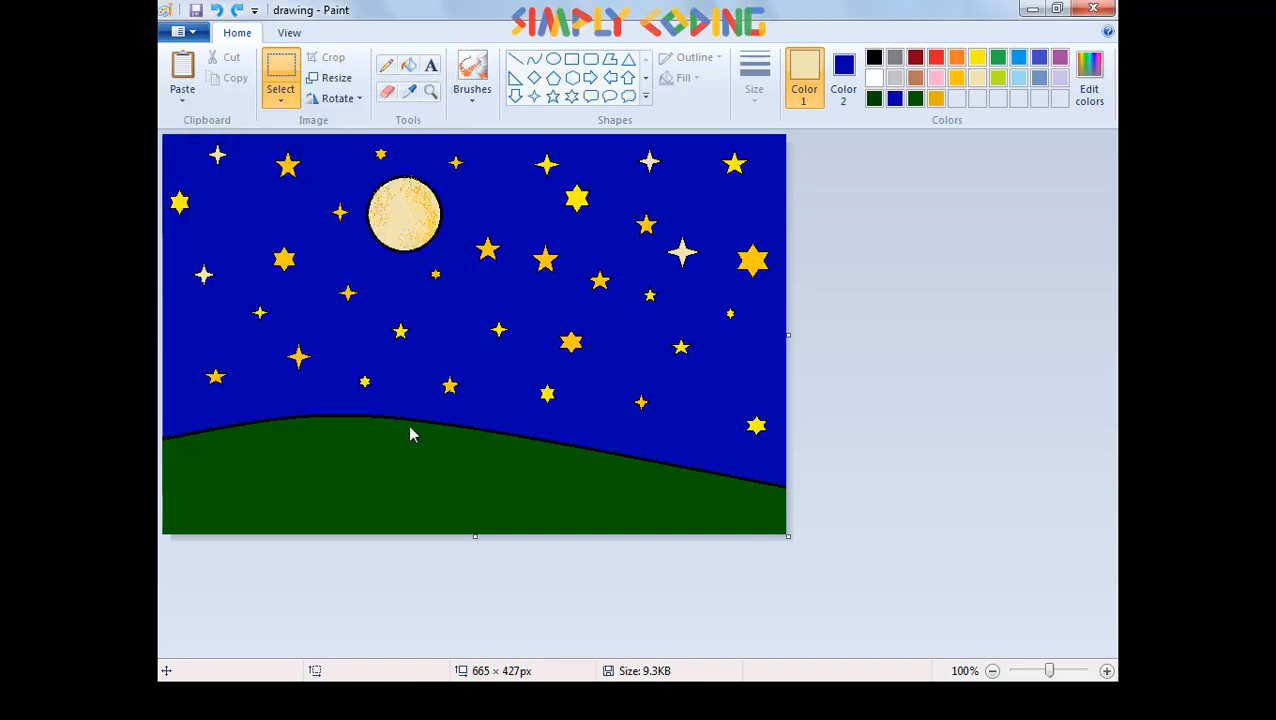
- Select an area of about 196 × 290 px spanning the stars and hill, and set its resize percentage to 80 with aspect ratio maintained
{"action": "left_click_drag", "start_coordinate": [487, 227], "coordinate": [672, 485]}
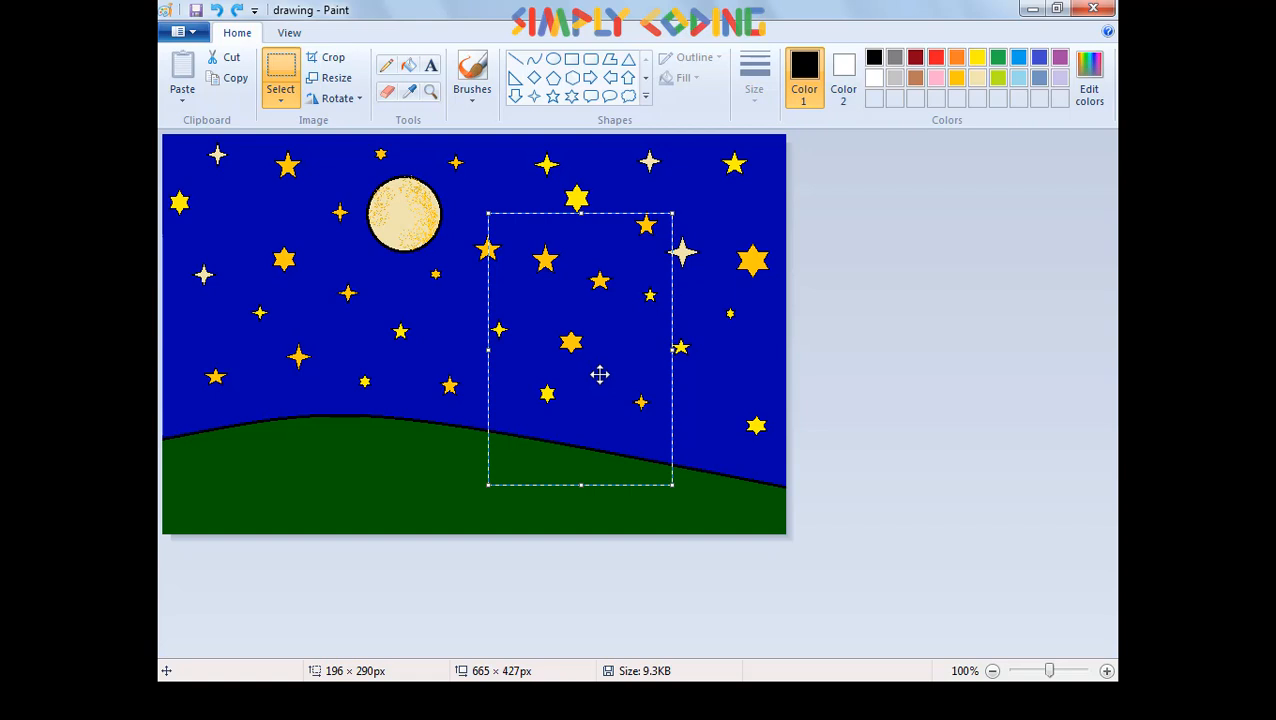
{"action": "left_click", "coordinate": [336, 78]}
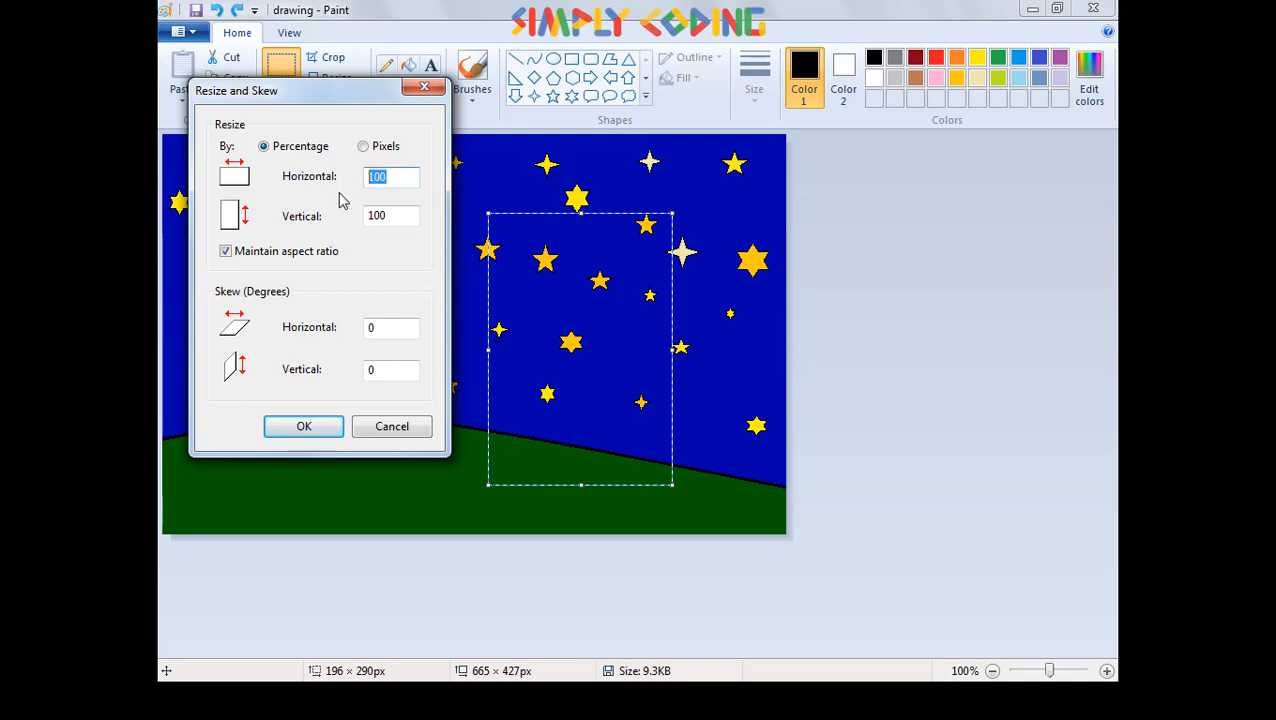
{"action": "type", "text": "15"}
{"action": "left_click_drag", "start_coordinate": [402, 211], "coordinate": [358, 227]}
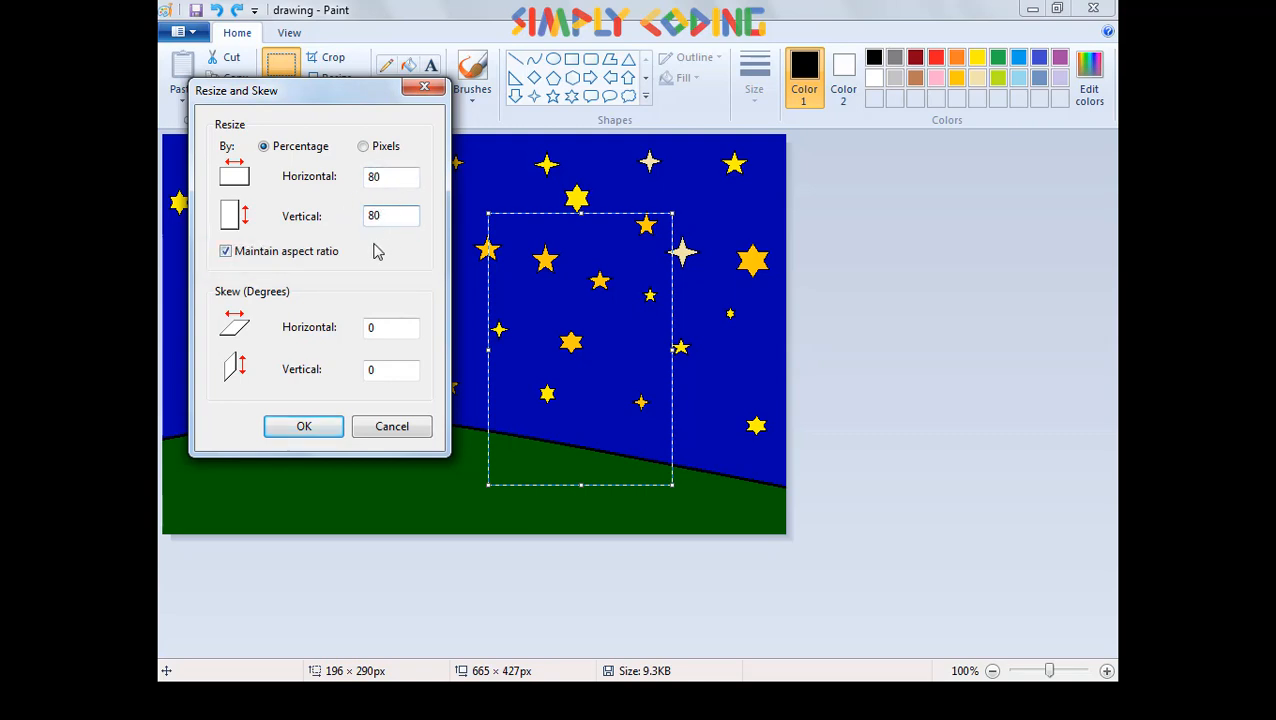
- Set the horizontal resize to 150 percent, turn off Maintain aspect ratio and set the vertical resize to 200 percent
{"action": "left_click_drag", "start_coordinate": [388, 183], "coordinate": [358, 185]}
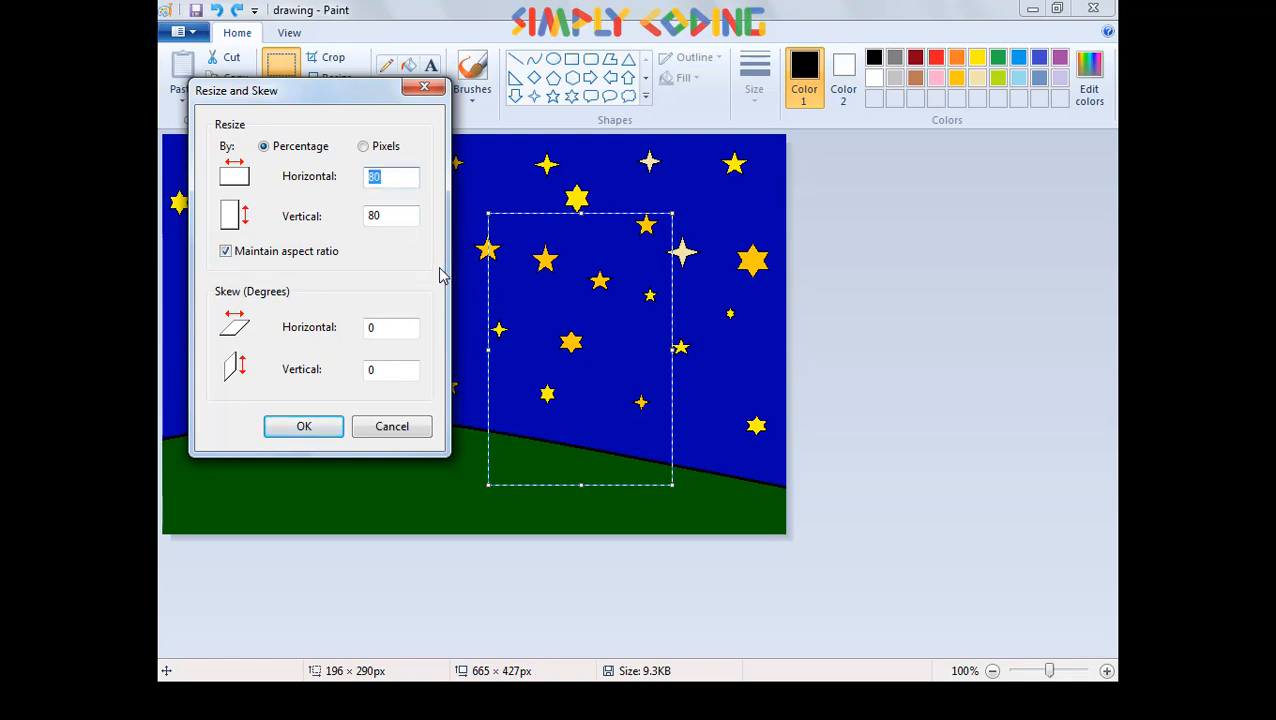
{"action": "type", "text": "15"}
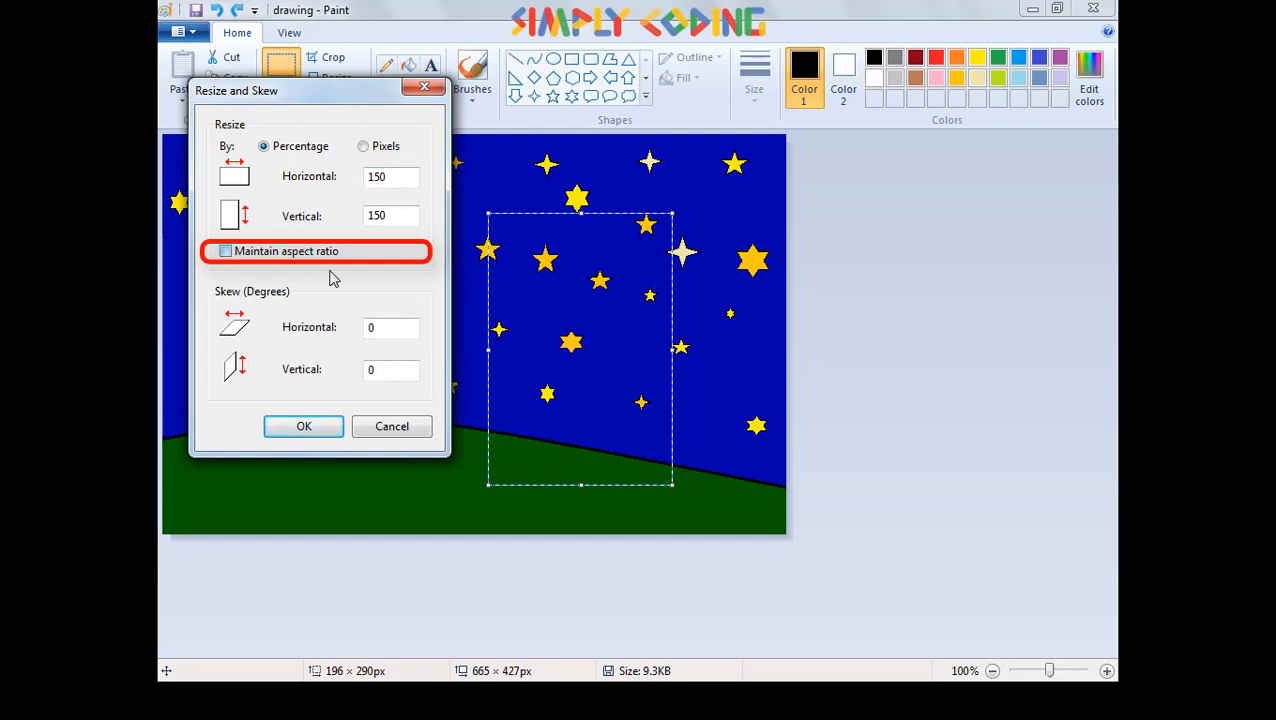
{"action": "left_click_drag", "start_coordinate": [400, 217], "coordinate": [323, 228]}
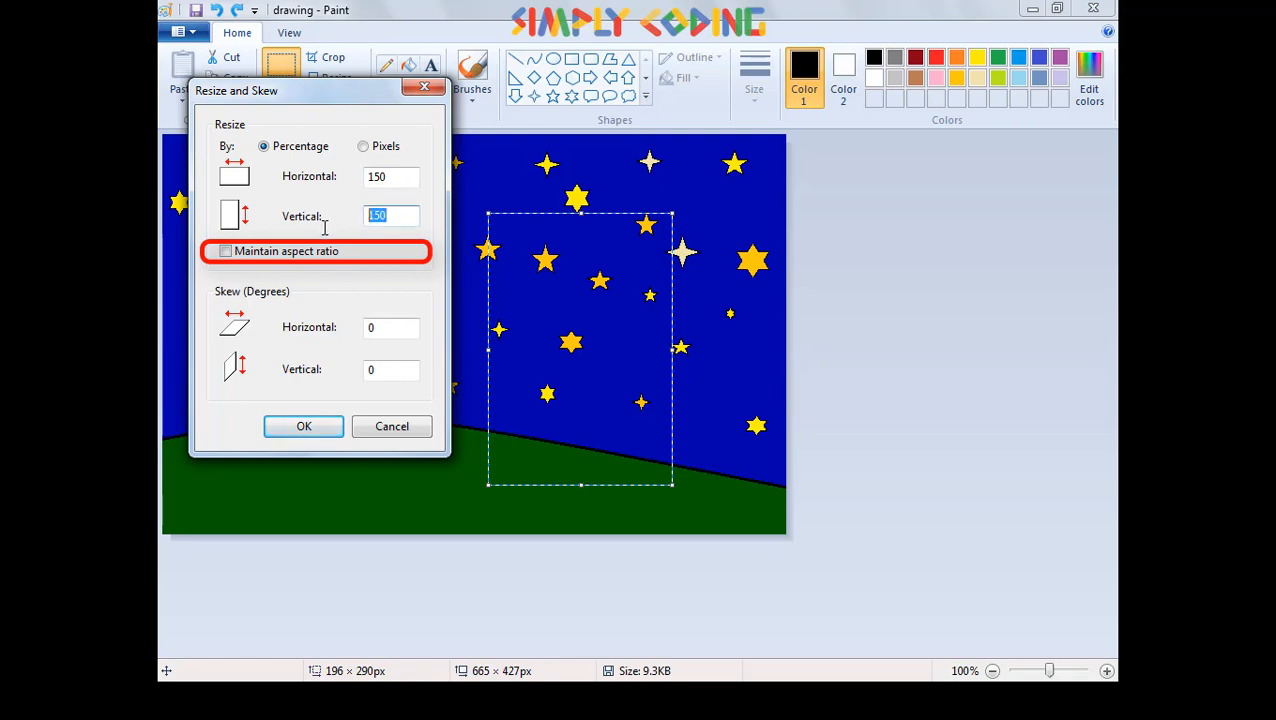
{"action": "type", "text": "200"}
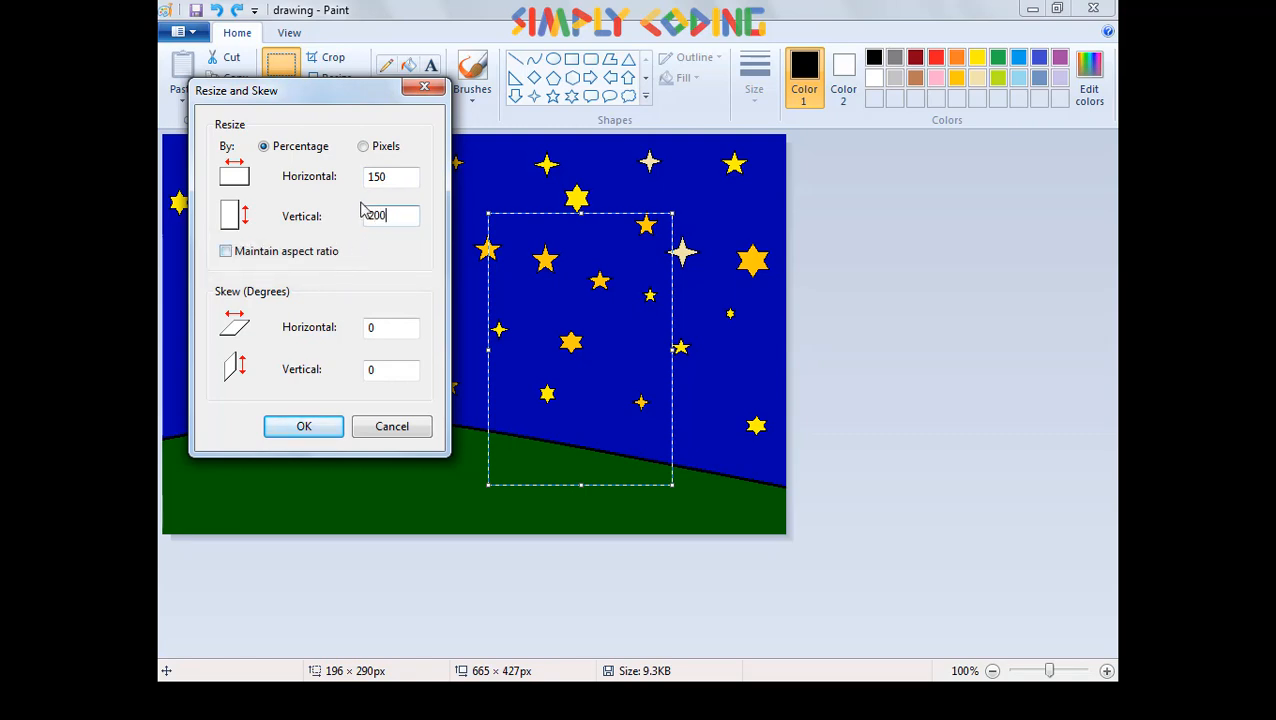
- Resize the selected area by pixels to a vertical size of 100, and undo the resize
{"action": "left_click", "coordinate": [364, 147]}
{"action": "left_click_drag", "start_coordinate": [388, 217], "coordinate": [339, 214]}
{"action": "type", "text": "100"}
{"action": "left_click", "coordinate": [306, 428]}
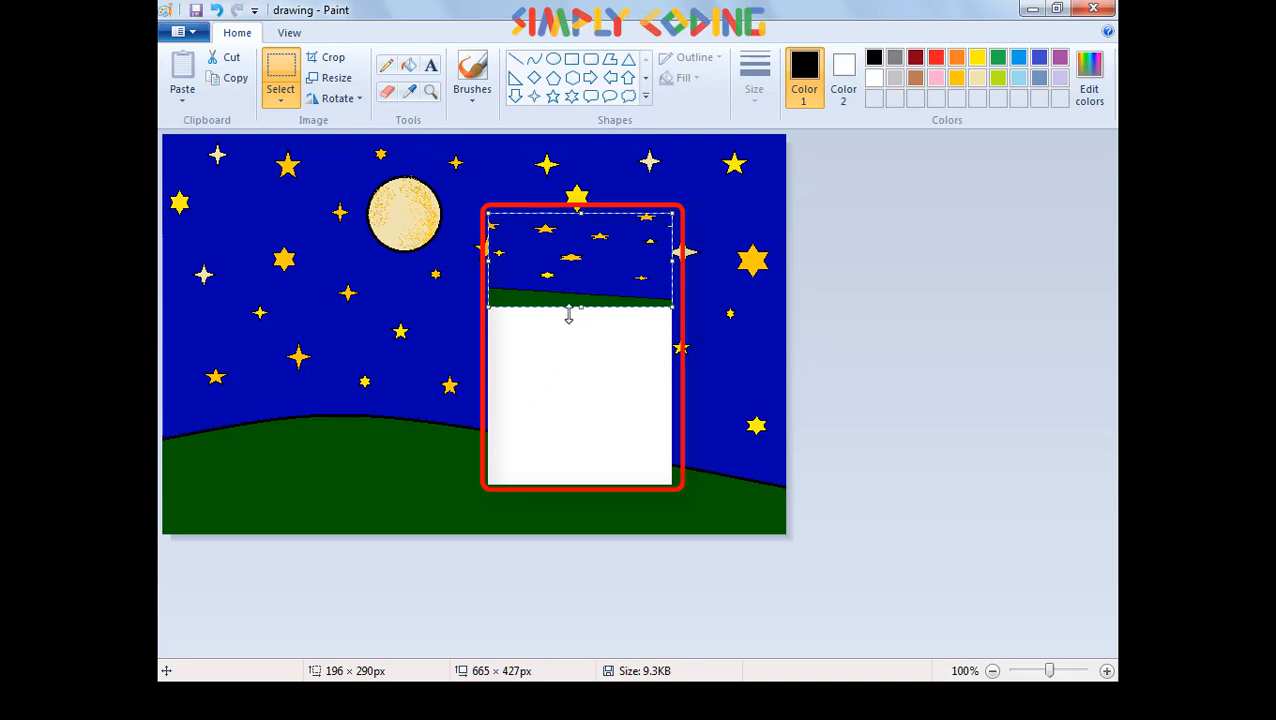
{"action": "left_click", "coordinate": [216, 11]}
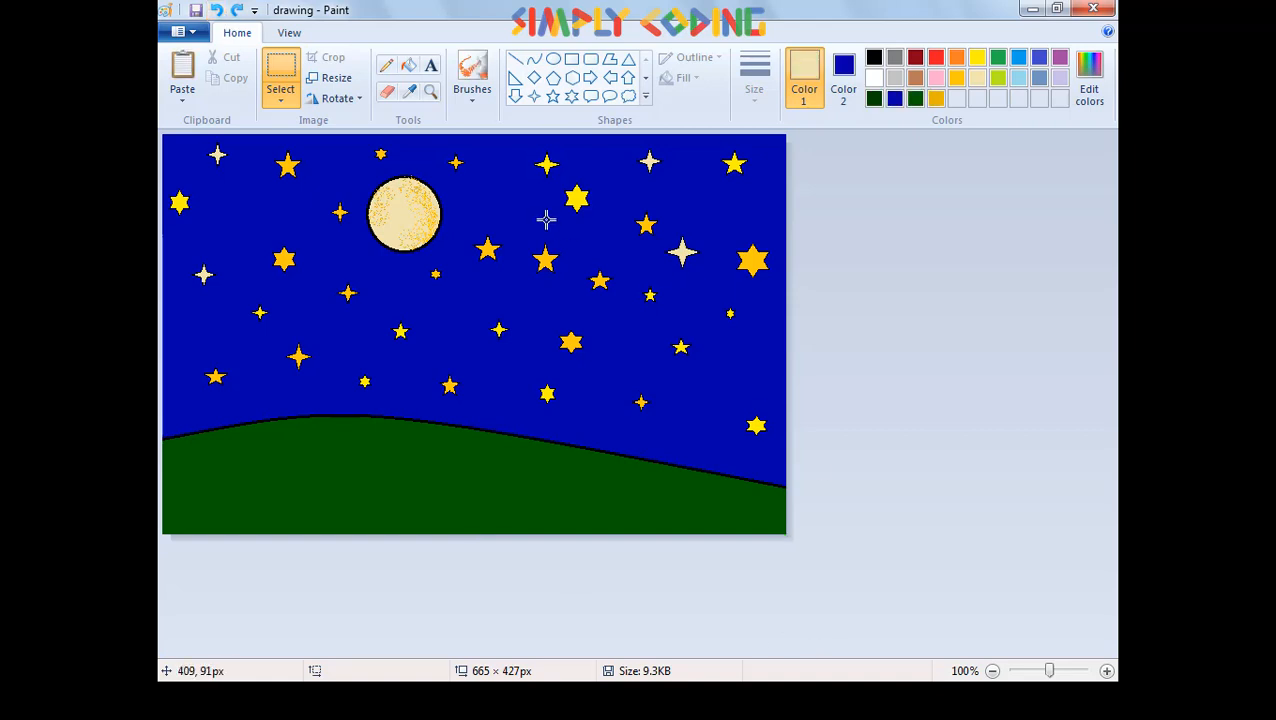
- Select an area of about 132 × 181 px among the stars, move it down over the hill's edge and sideways below the moon, and undo the moves
{"action": "left_click_drag", "start_coordinate": [544, 216], "coordinate": [669, 386]}
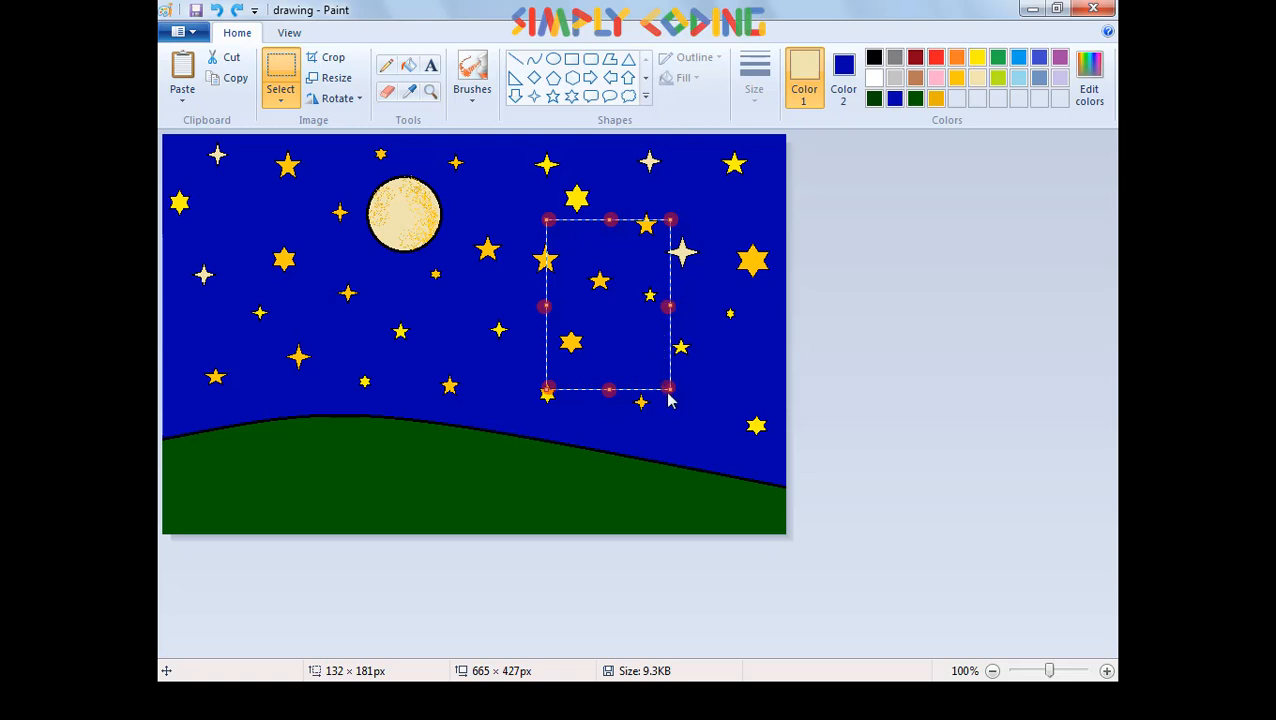
{"action": "left_click_drag", "start_coordinate": [607, 390], "coordinate": [589, 456]}
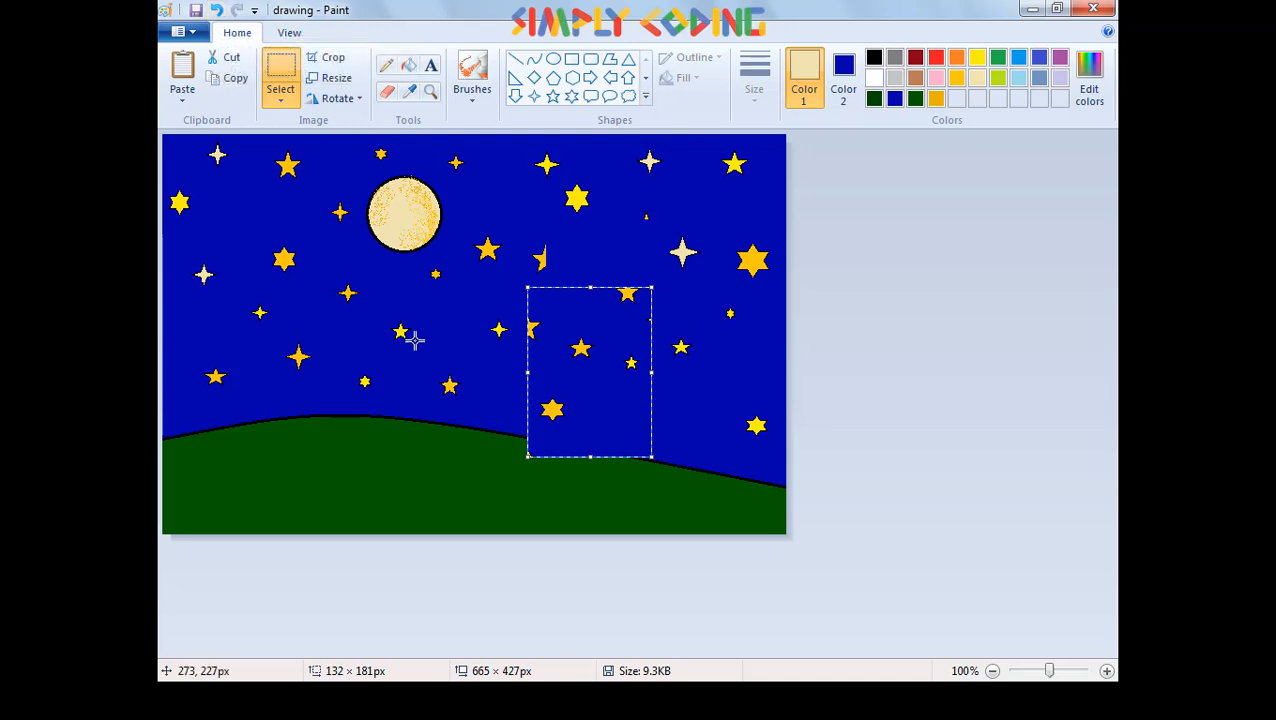
{"action": "left_click_drag", "start_coordinate": [572, 364], "coordinate": [434, 348]}
{"action": "key", "text": "ctrl+z"}
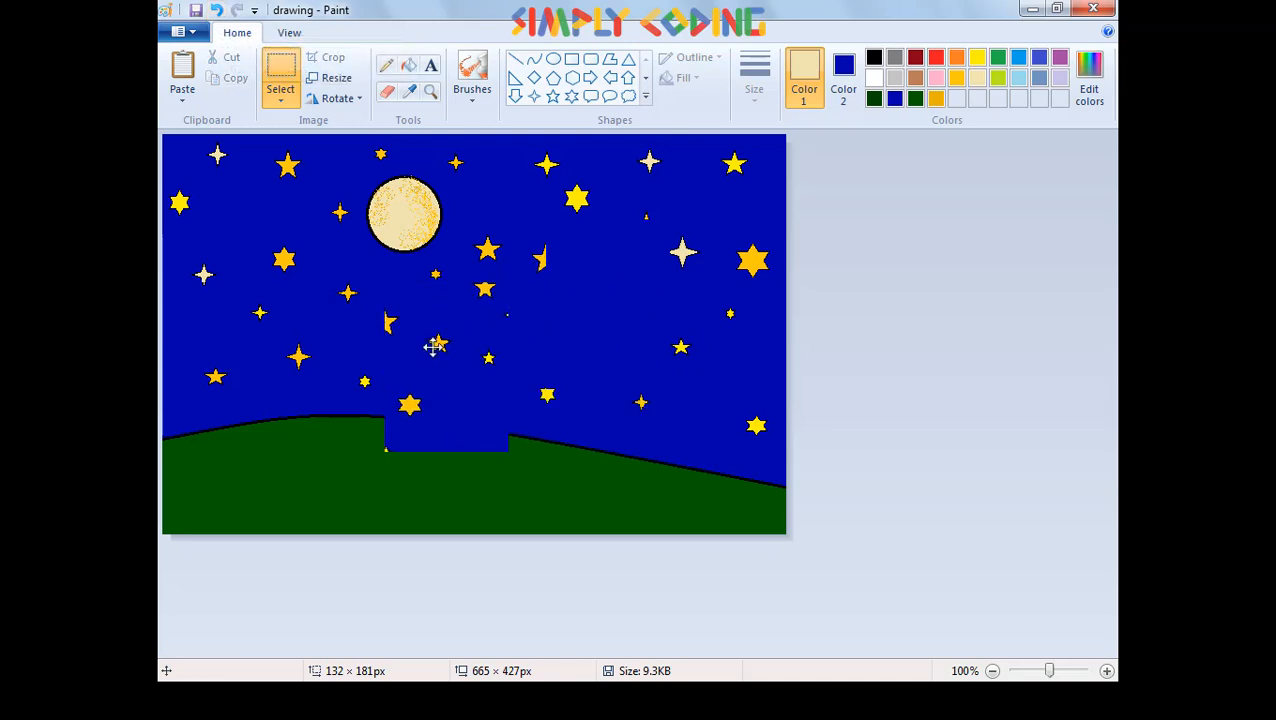
{"action": "key", "text": "ctrl+z"}
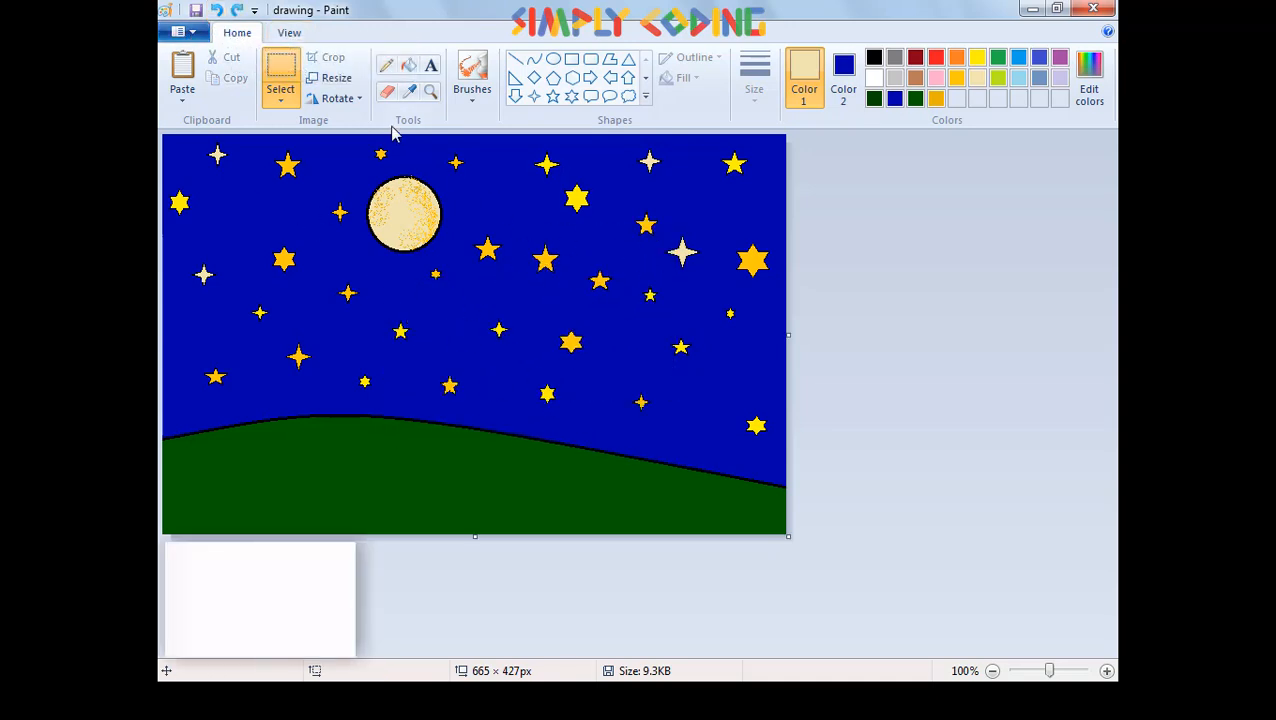
- Select an area of about 175 × 194 px among the stars, skew it 40 degrees horizontally and also vertically, and undo the skew
{"action": "left_click", "coordinate": [345, 80]}
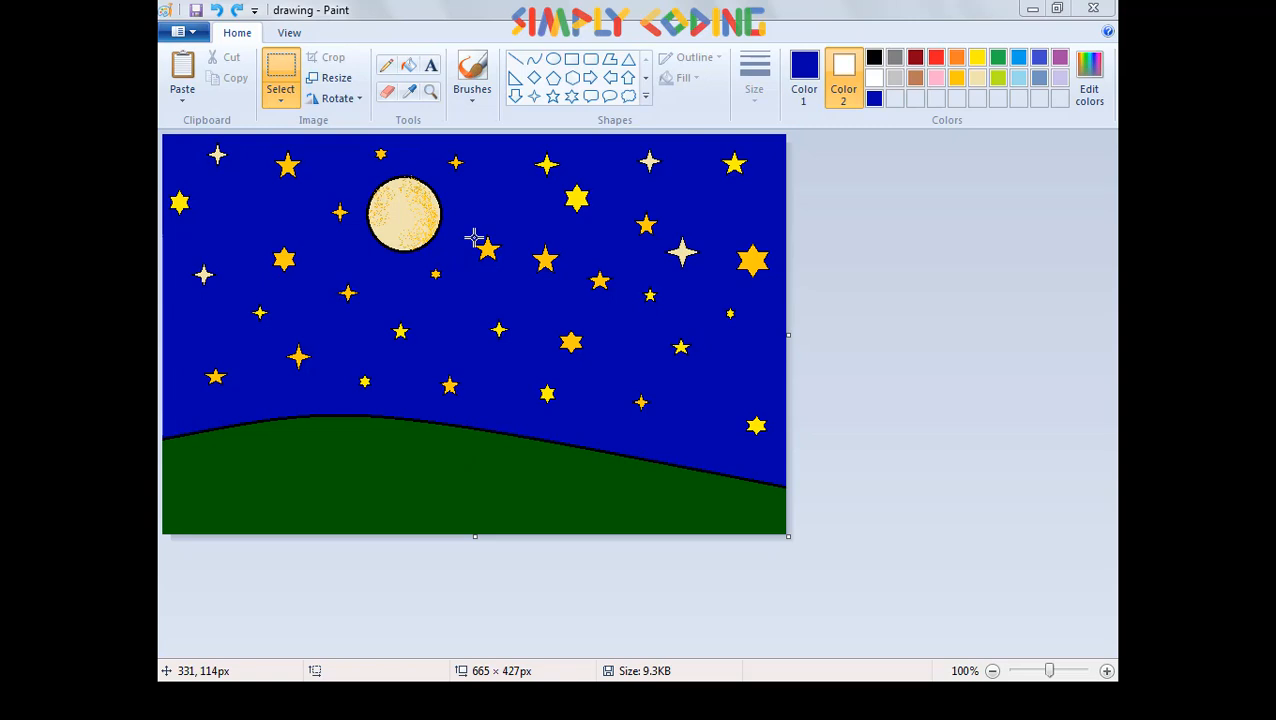
{"action": "left_click_drag", "start_coordinate": [474, 232], "coordinate": [638, 413]}
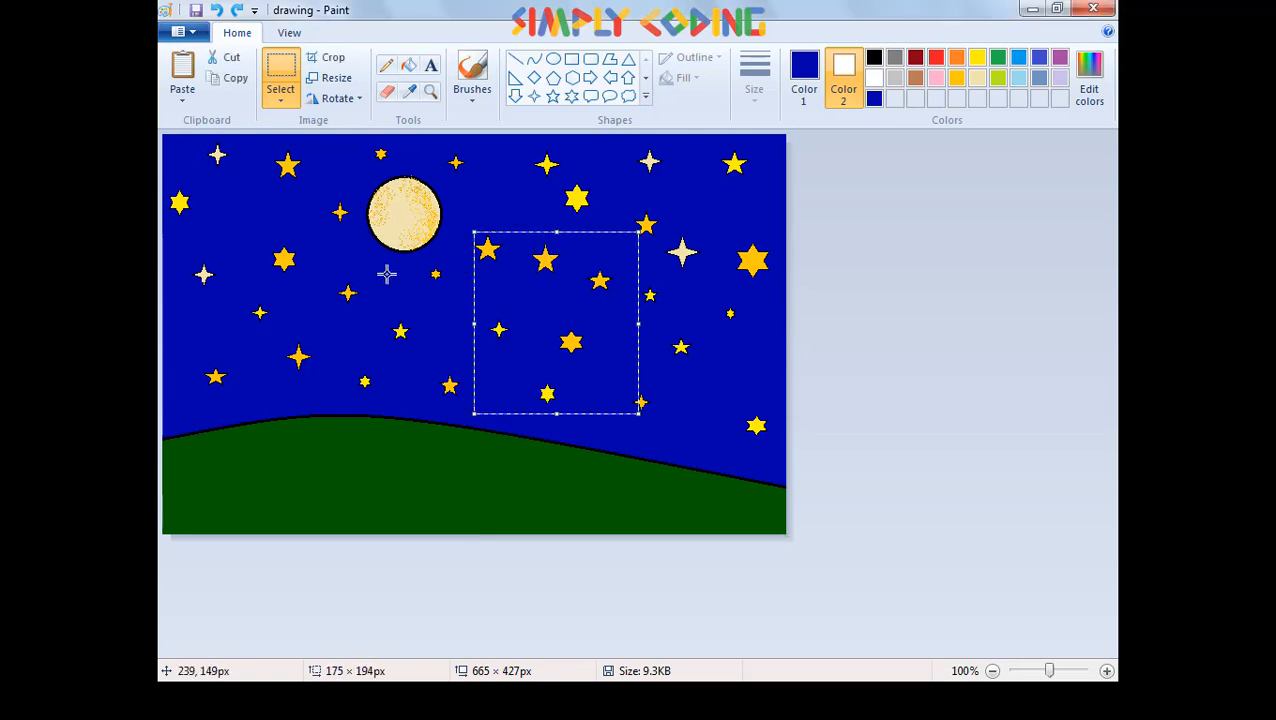
{"action": "left_click", "coordinate": [336, 78]}
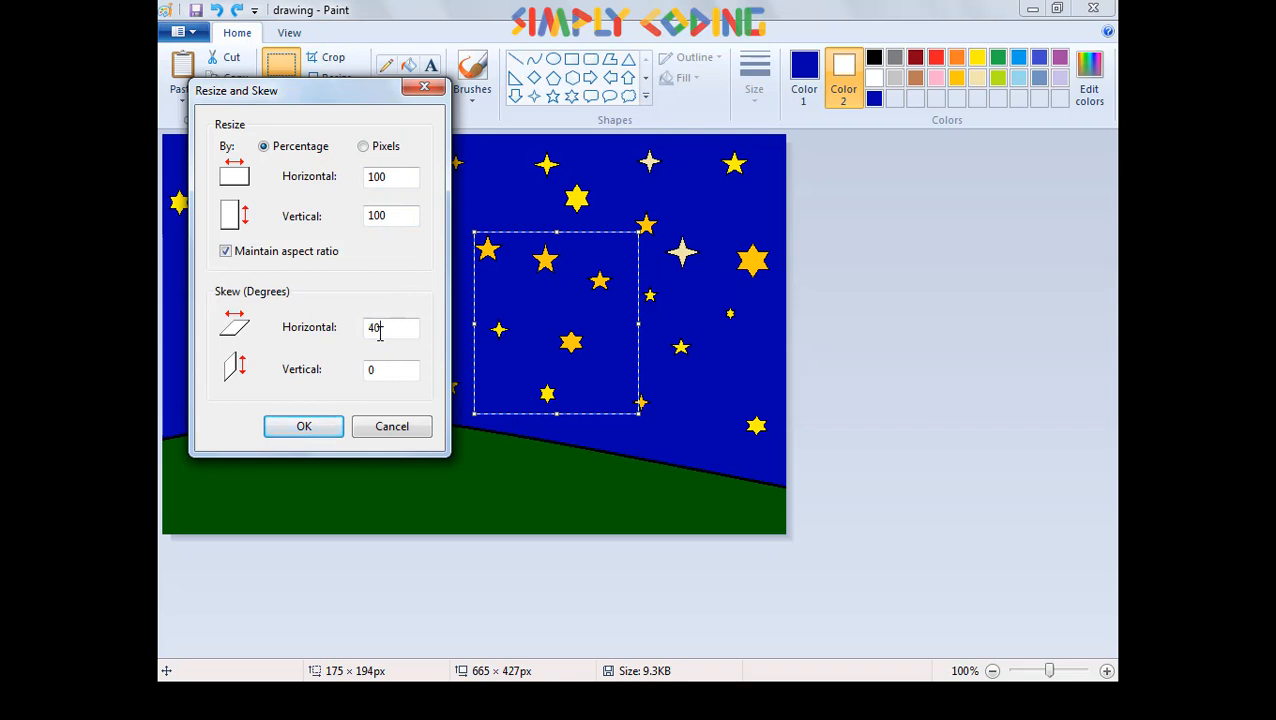
{"action": "left_click", "coordinate": [379, 334]}
{"action": "left_click", "coordinate": [330, 427]}
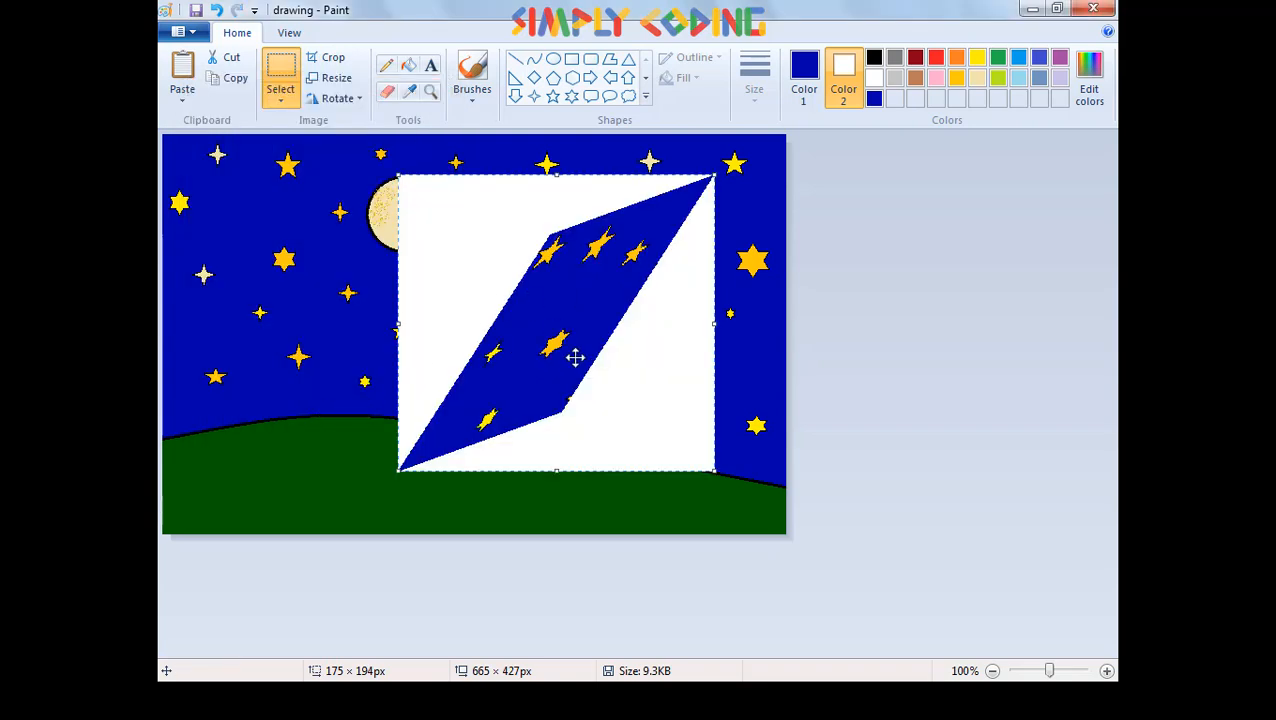
{"action": "left_click", "coordinate": [216, 10]}
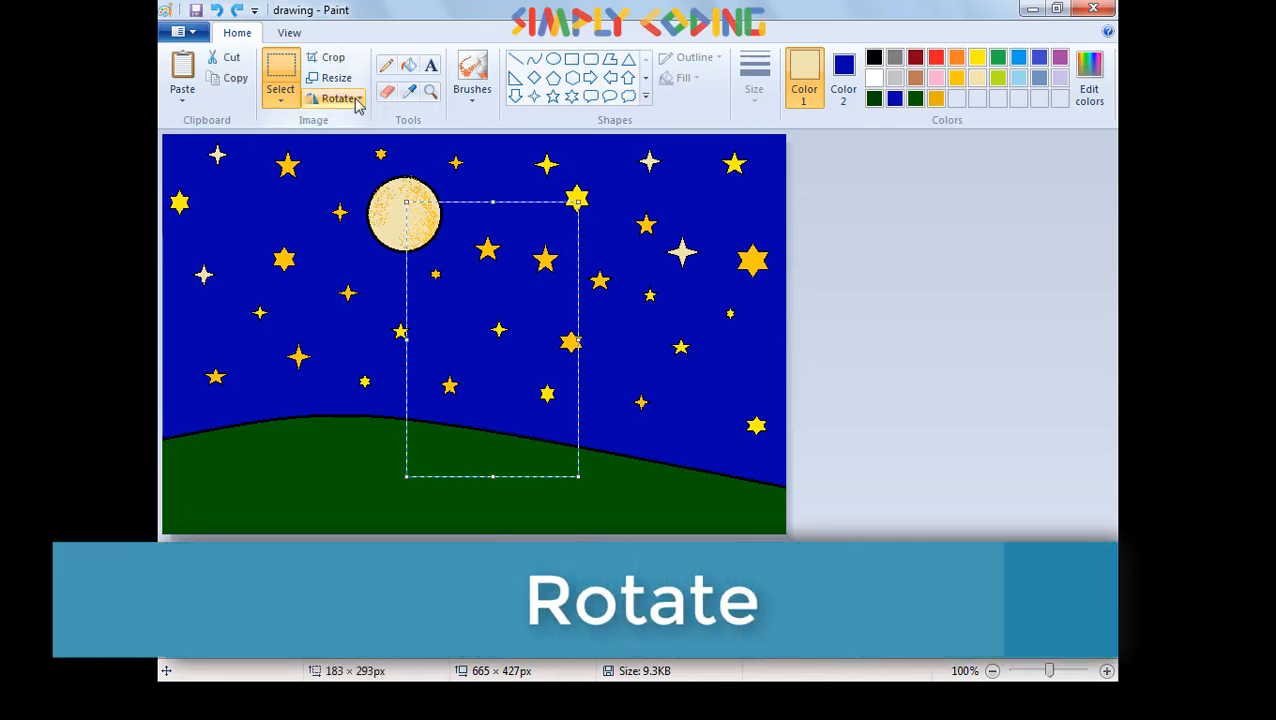
- Rotate the selected area of about 183 × 293 px right 90°, left 90° and by 180°, and undo the last rotation
{"action": "left_click", "coordinate": [357, 103]}
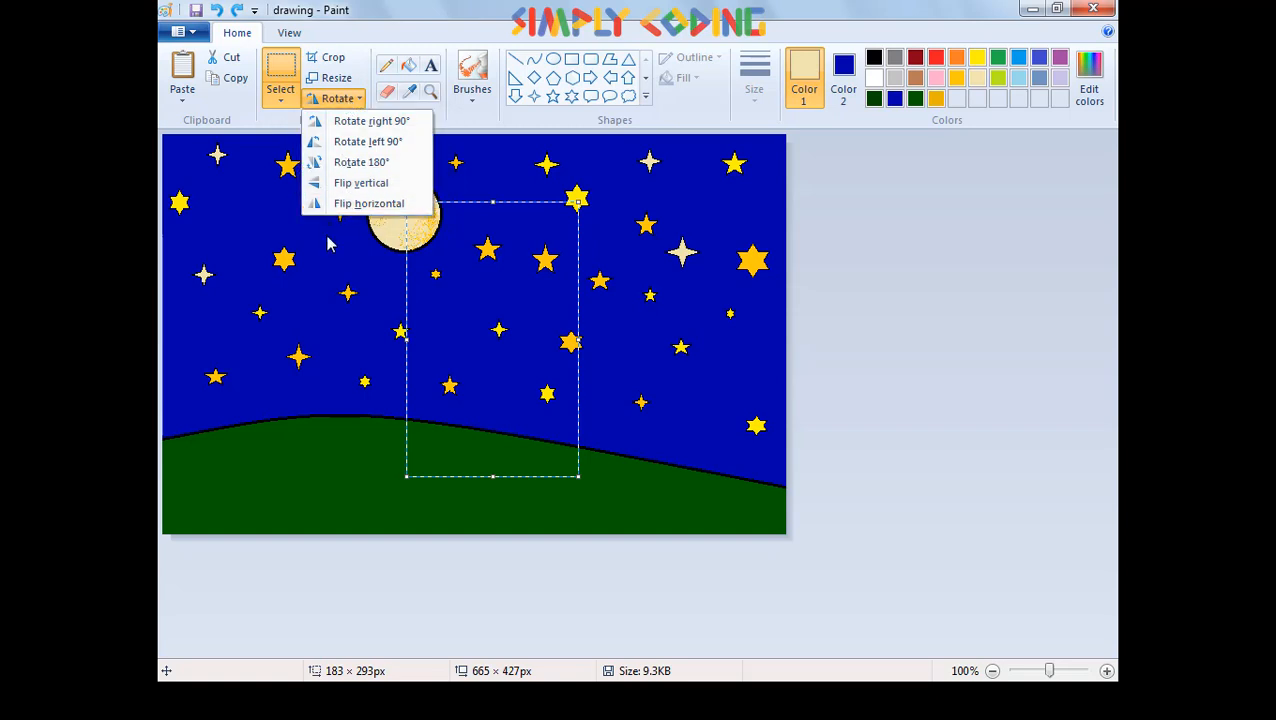
{"action": "left_click", "coordinate": [424, 126]}
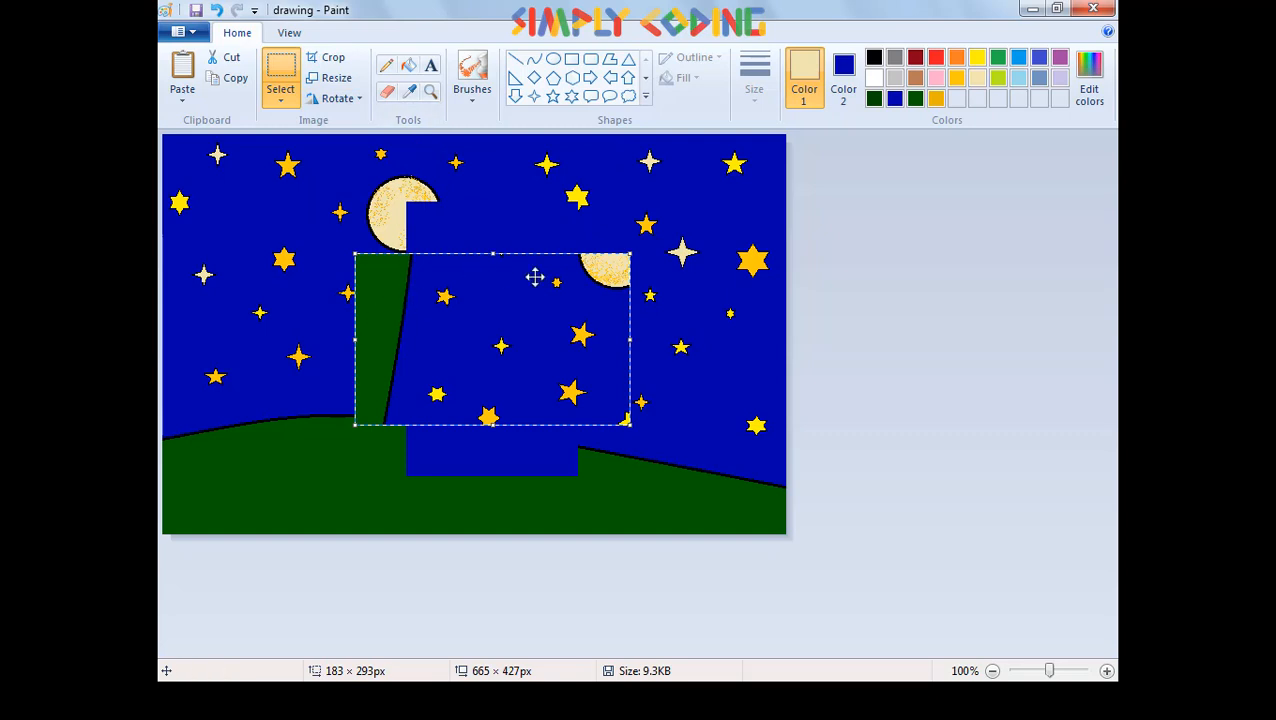
{"action": "left_click", "coordinate": [338, 99]}
{"action": "left_click", "coordinate": [360, 141]}
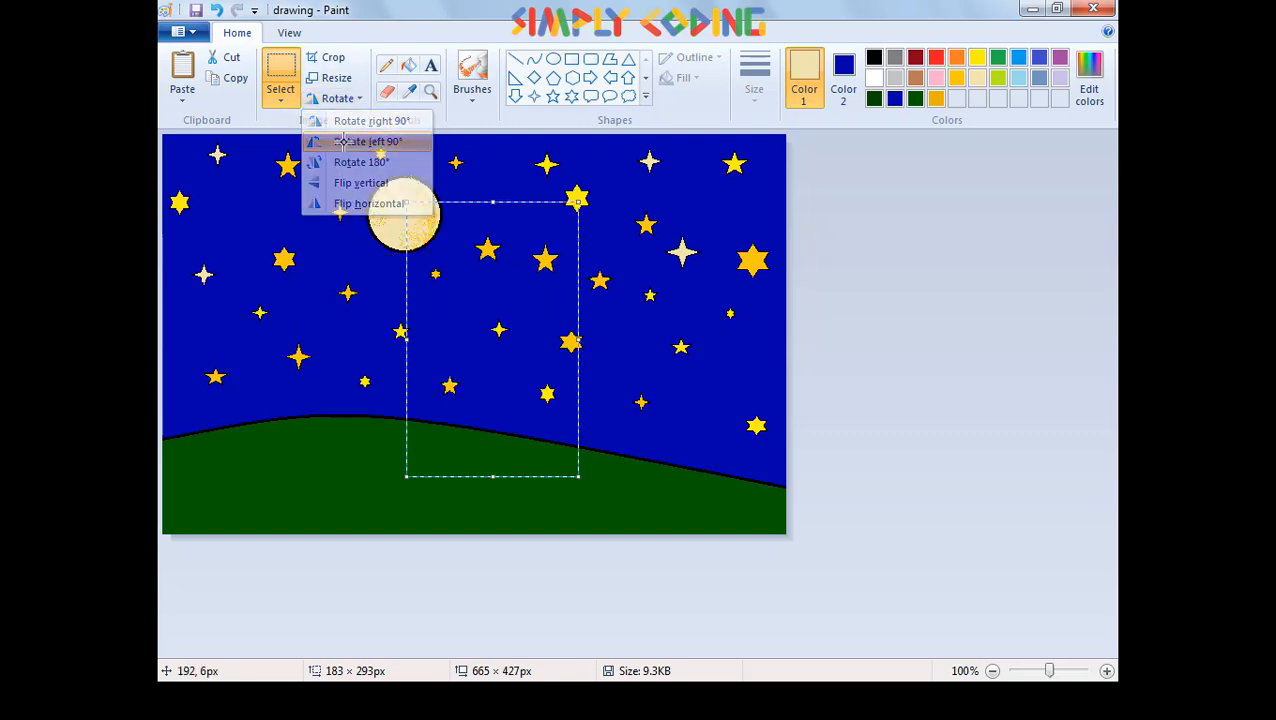
{"action": "left_click", "coordinate": [341, 101]}
{"action": "left_click", "coordinate": [353, 162]}
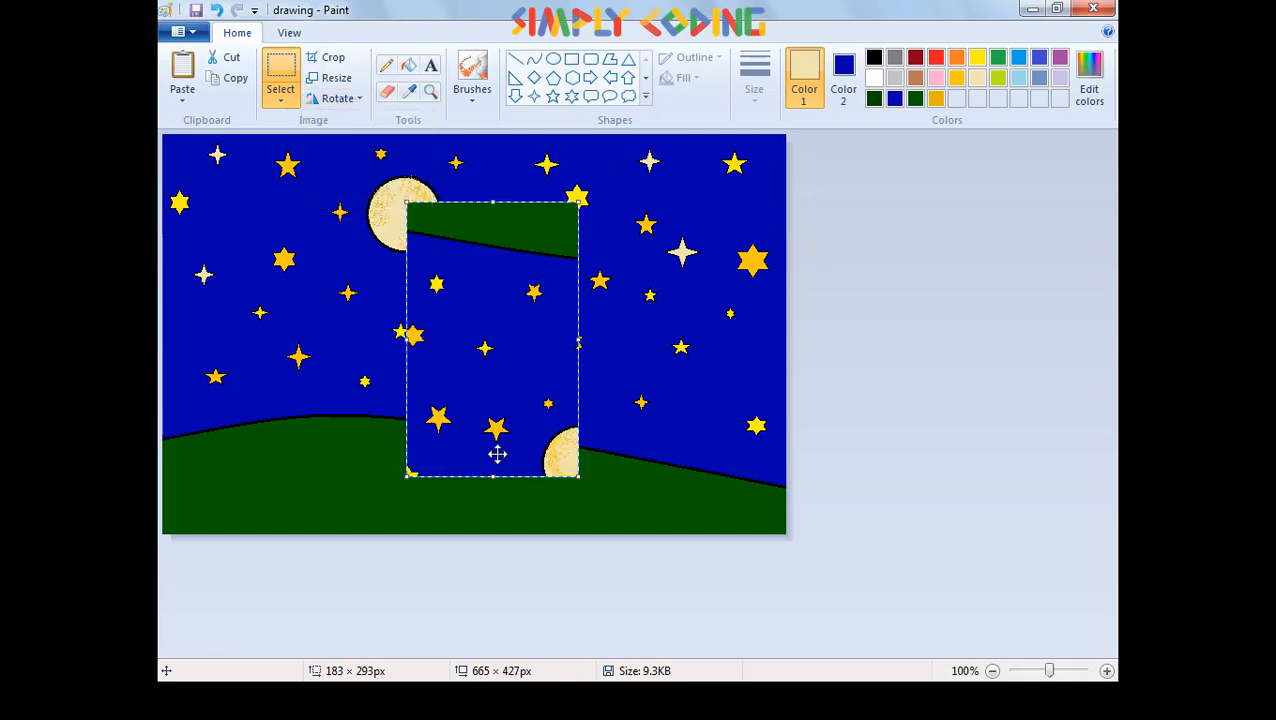
{"action": "key", "text": "ctrl+z"}
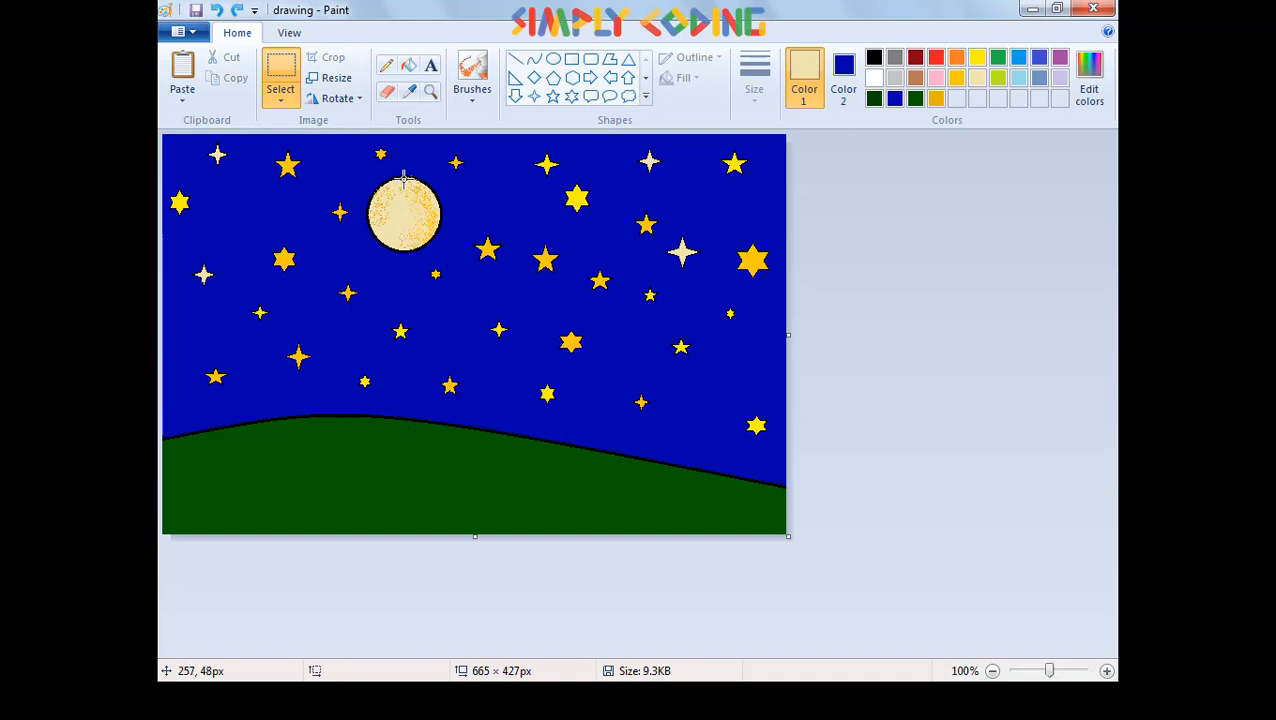
- Select an area of about 167 × 296 px from the moon's middle down to the hill, flip it vertically twice and flip it horizontally
{"action": "left_click_drag", "start_coordinate": [401, 172], "coordinate": [559, 450]}
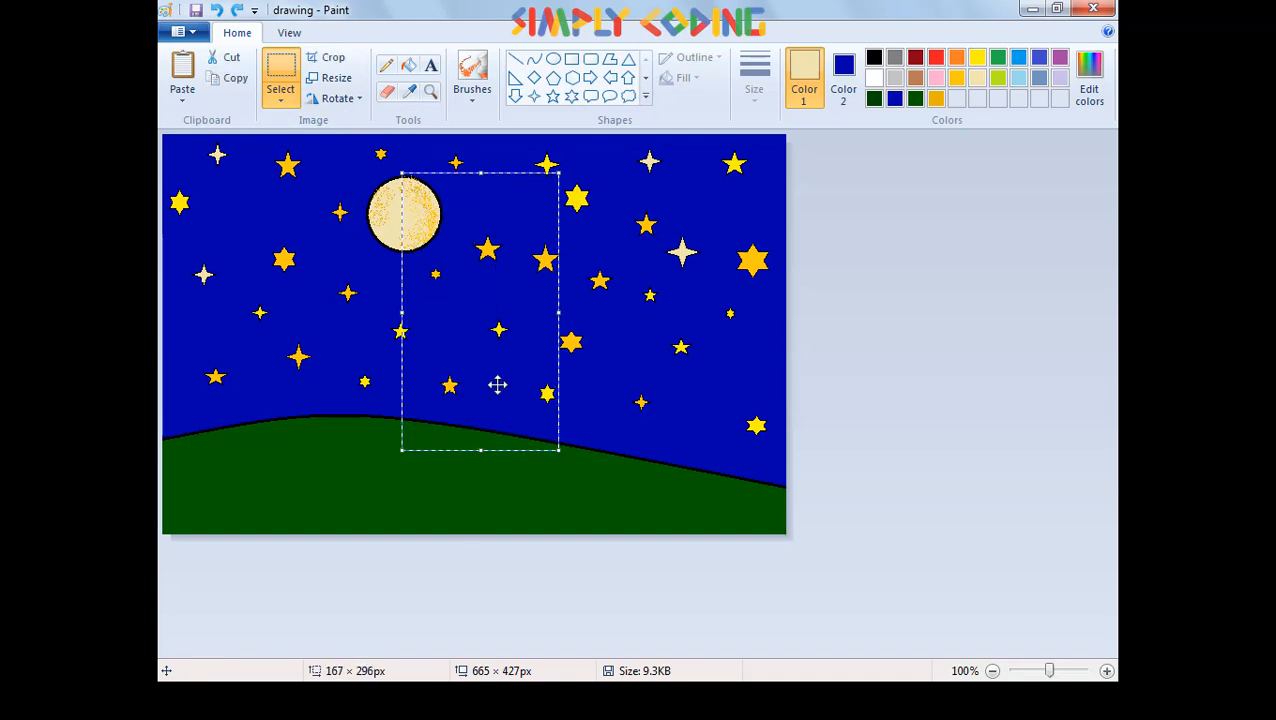
{"action": "left_click", "coordinate": [318, 103]}
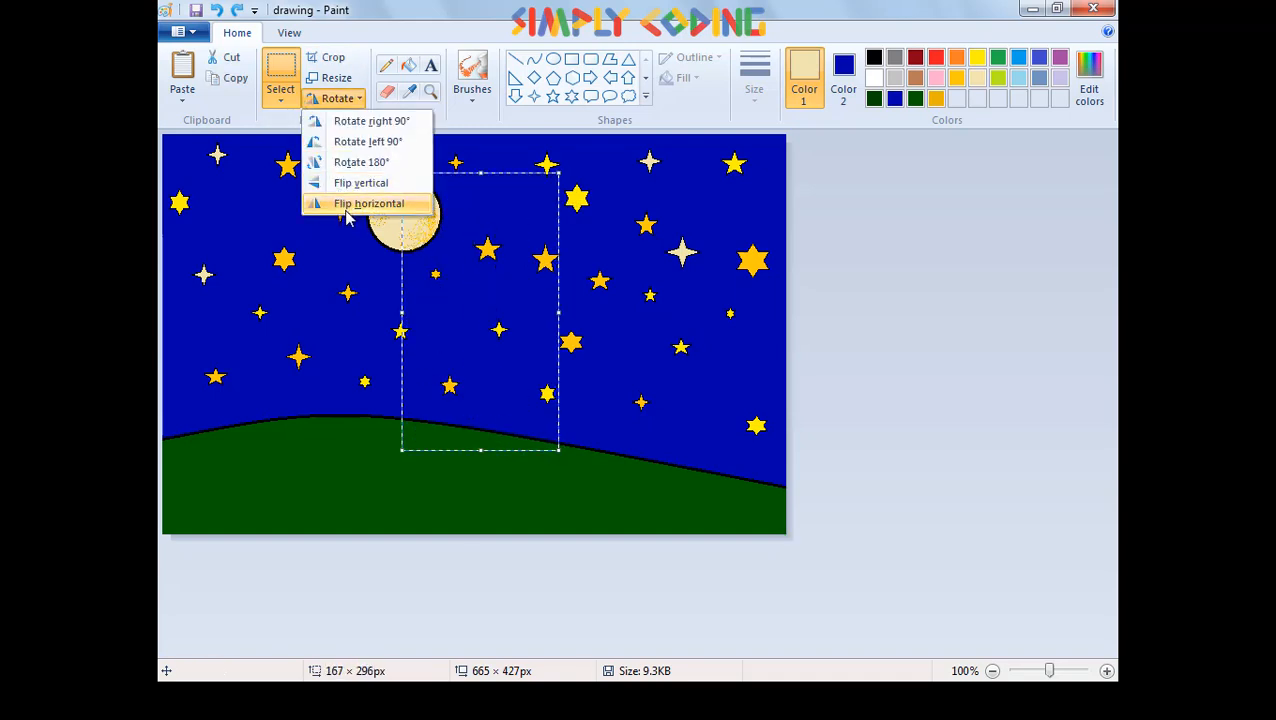
{"action": "left_click", "coordinate": [350, 185]}
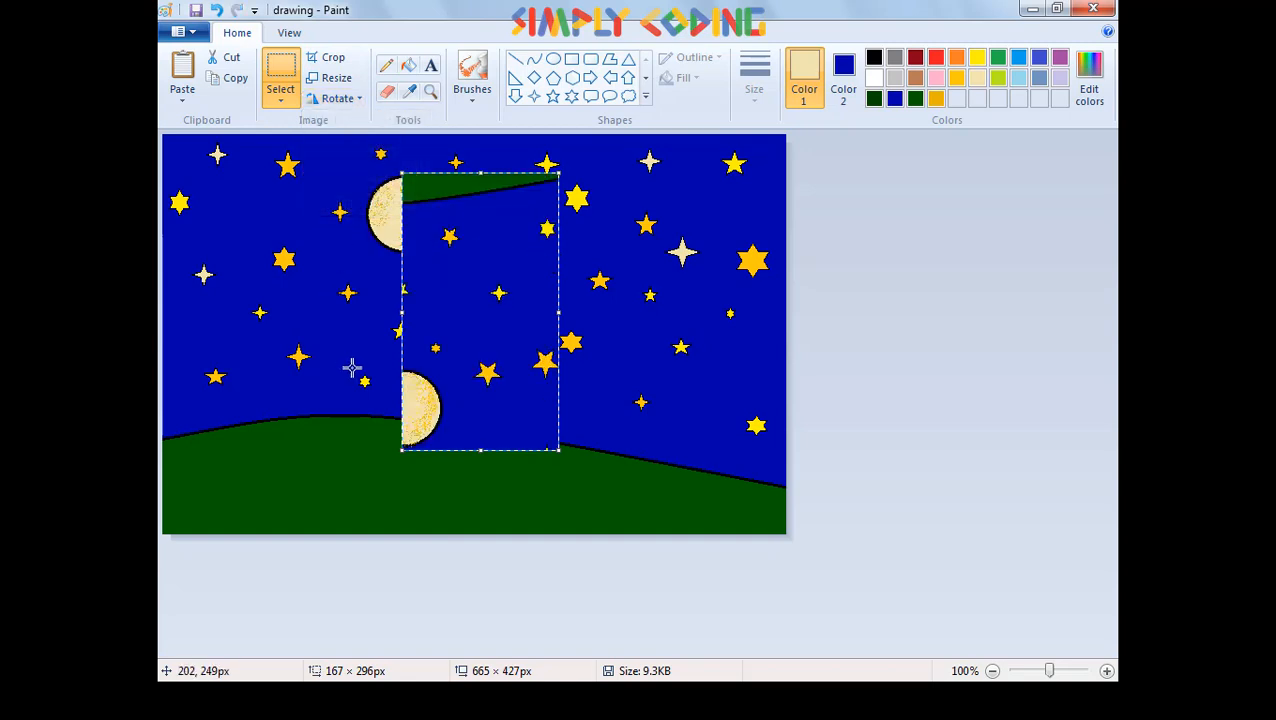
{"action": "left_click", "coordinate": [330, 98]}
{"action": "left_click", "coordinate": [355, 183]}
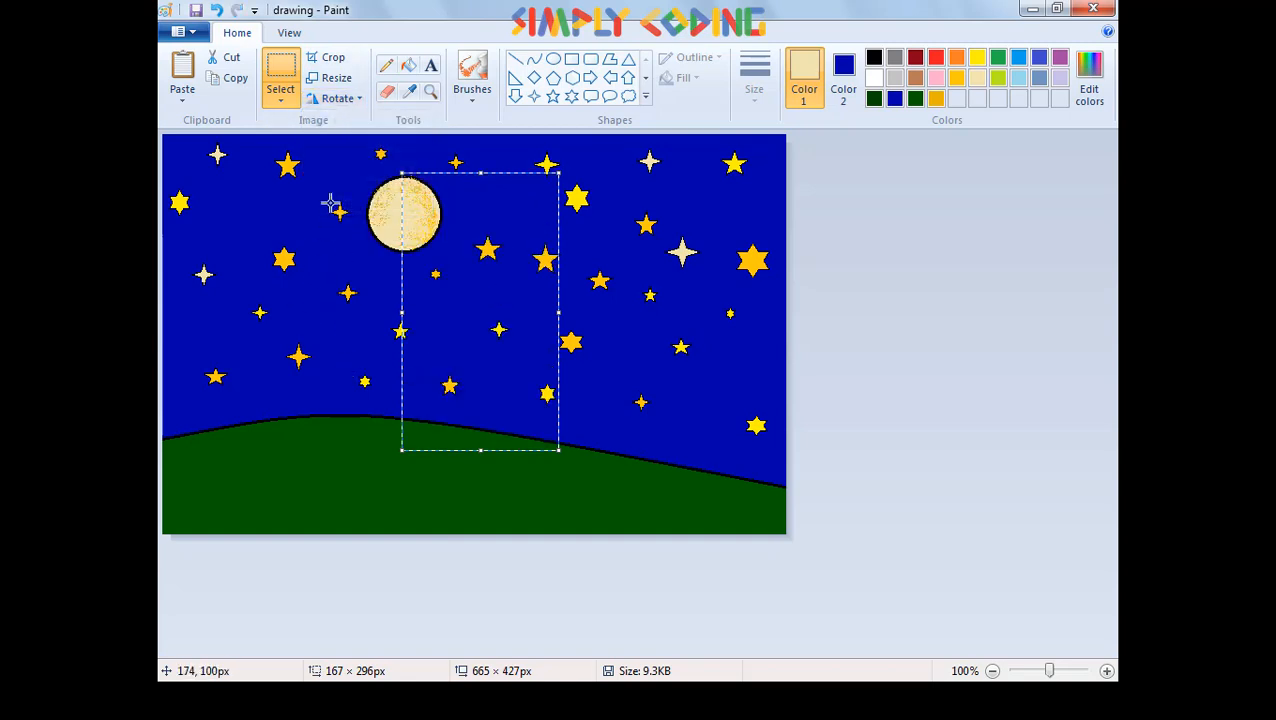
{"action": "left_click", "coordinate": [337, 98]}
{"action": "left_click", "coordinate": [350, 202]}
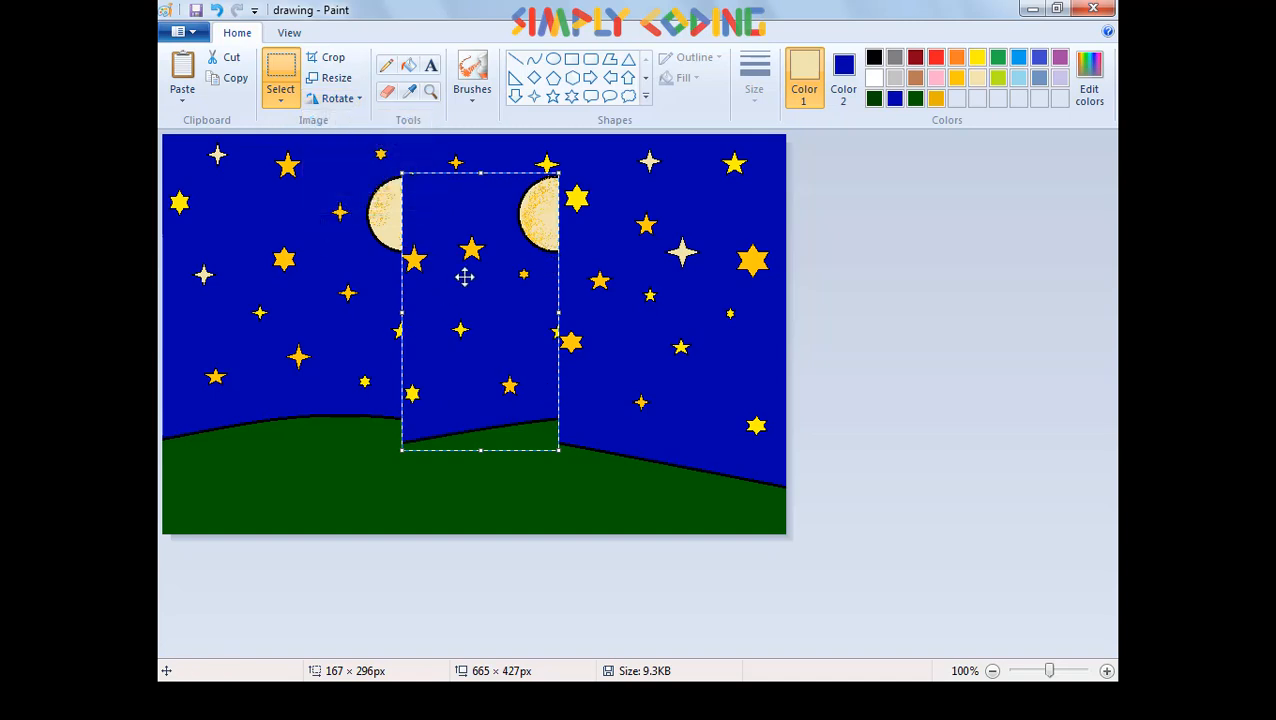